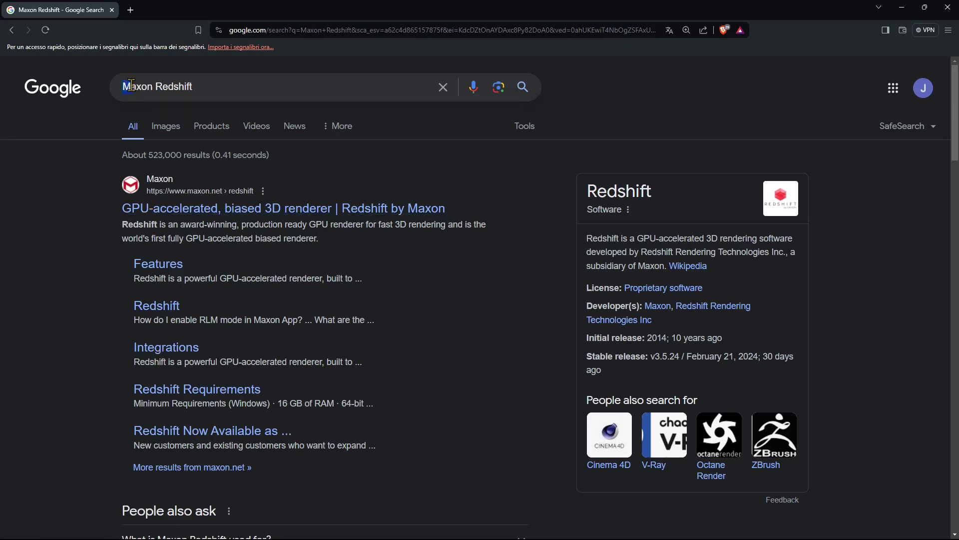
# Step: Open the main Redshift result and the Features result from Google in new tabs
pyautogui.moveTo(138, 84); pyautogui.dragTo(192, 86)
pyautogui.click(84, 289)
pyautogui.rightClick(187, 210)
pyautogui.click(236, 222)
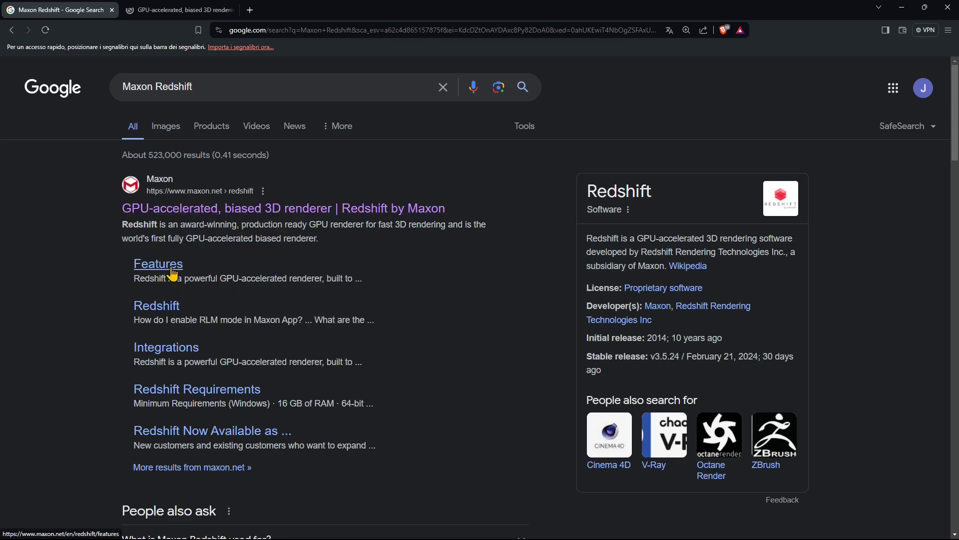
pyautogui.rightClick(173, 272)
pyautogui.click(195, 278)
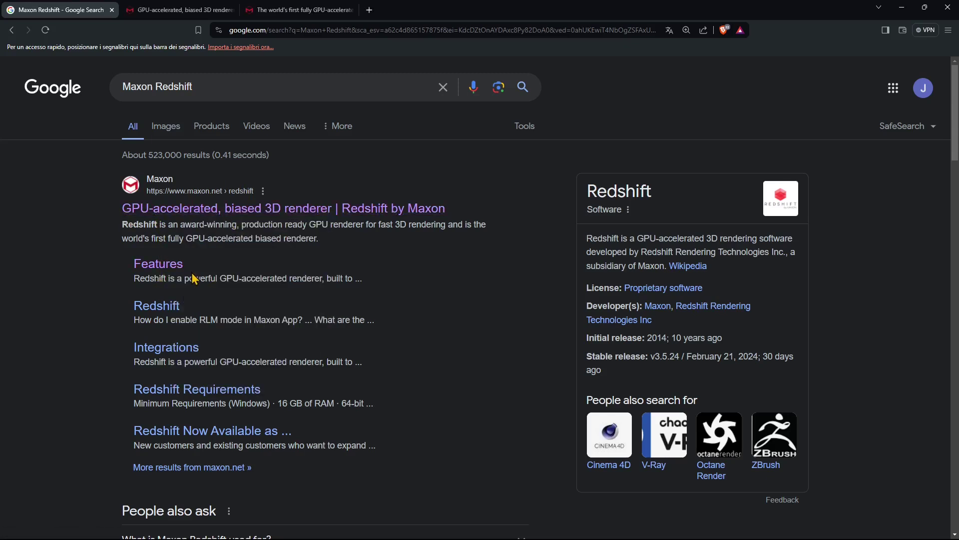
# Step: Open the Integrations and Redshift Requirements results in new tabs and switch to Requirements
pyautogui.rightClick(175, 351)
pyautogui.click(197, 355)
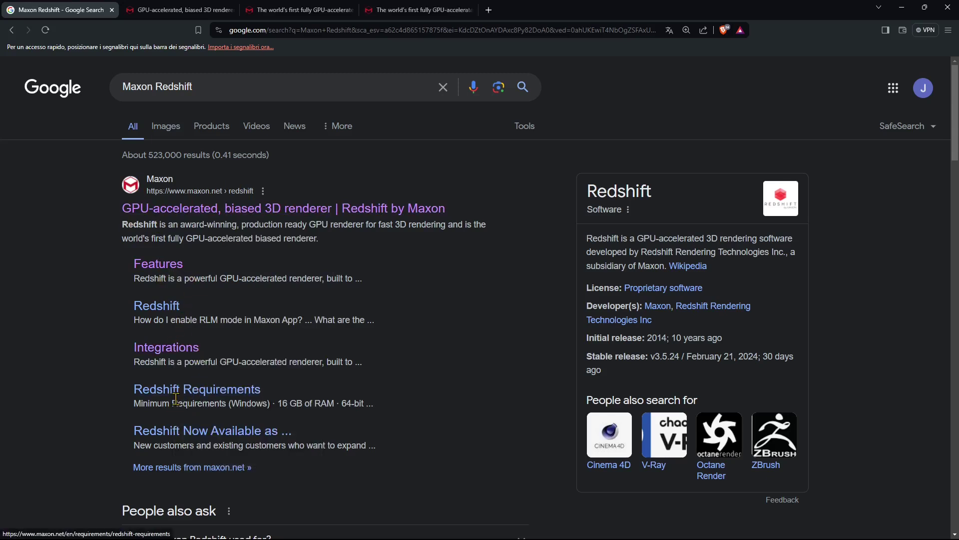
pyautogui.rightClick(228, 396)
pyautogui.click(298, 403)
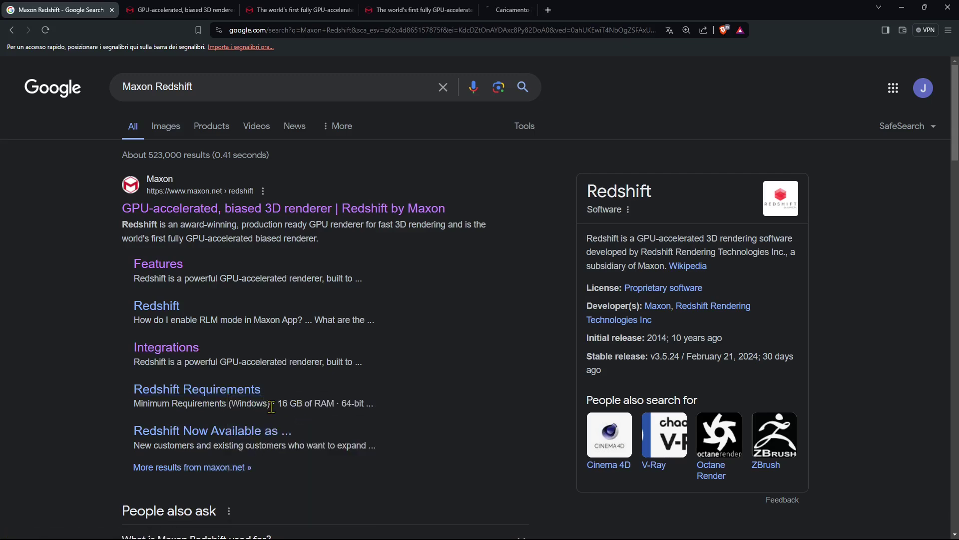
pyautogui.hotkey('ctrl', '9')
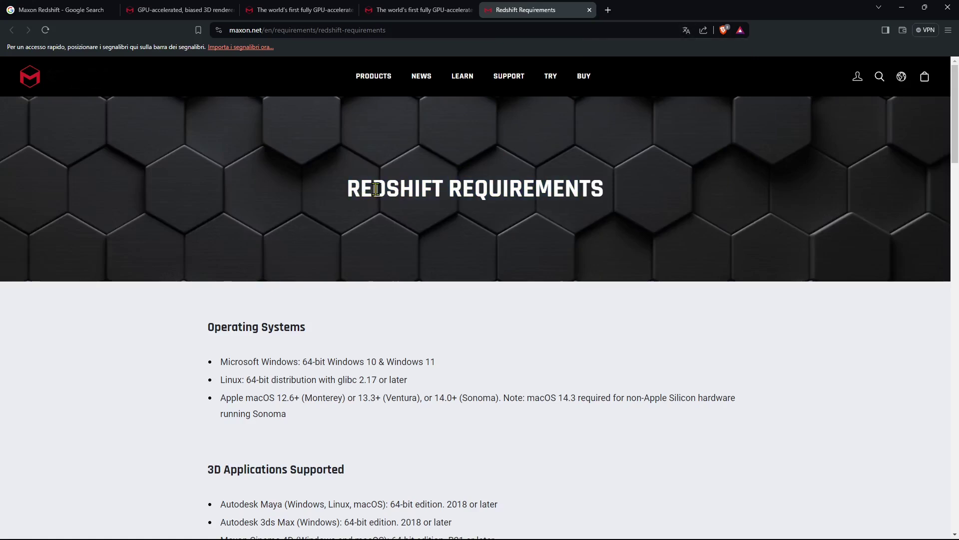
pyautogui.scroll(-2, 397, 272)
pyautogui.scroll(-3, 397, 270)
pyautogui.scroll(1, 378, 271)
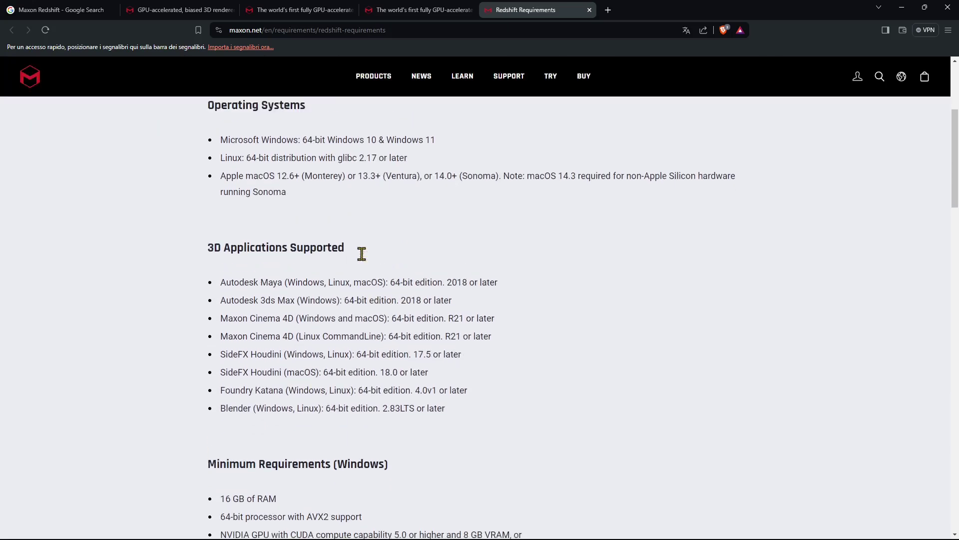
pyautogui.moveTo(221, 162); pyautogui.dragTo(408, 182)
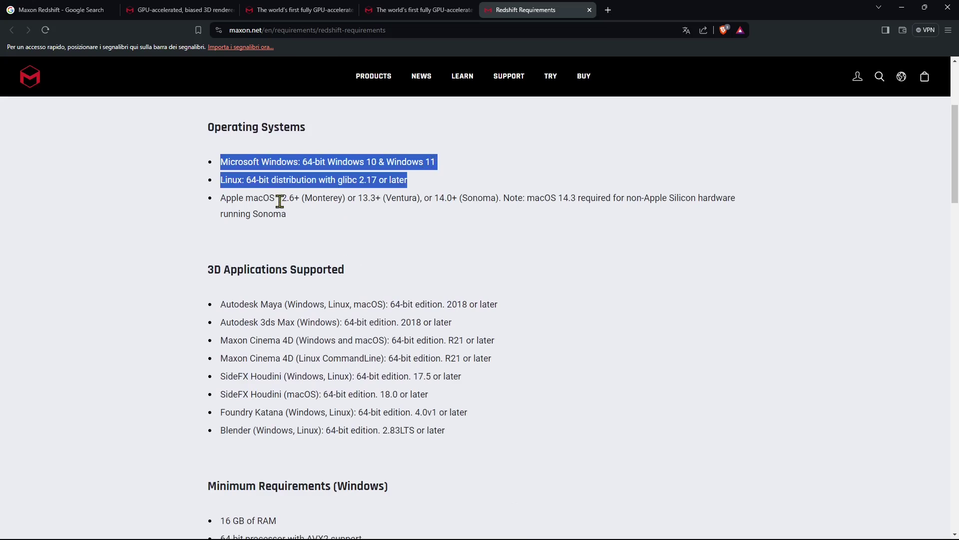
pyautogui.doubleClick(264, 162)
pyautogui.click(245, 200)
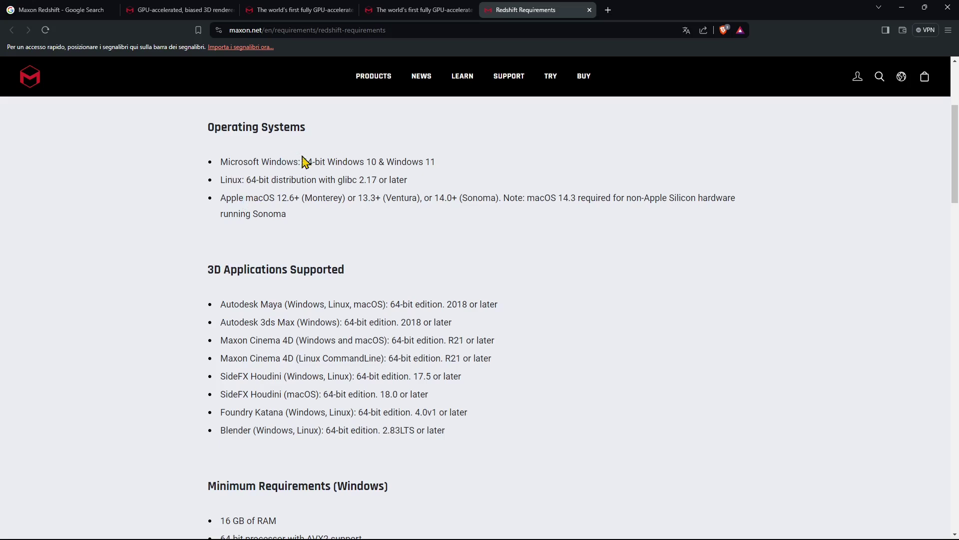
pyautogui.scroll(-1, 373, 274)
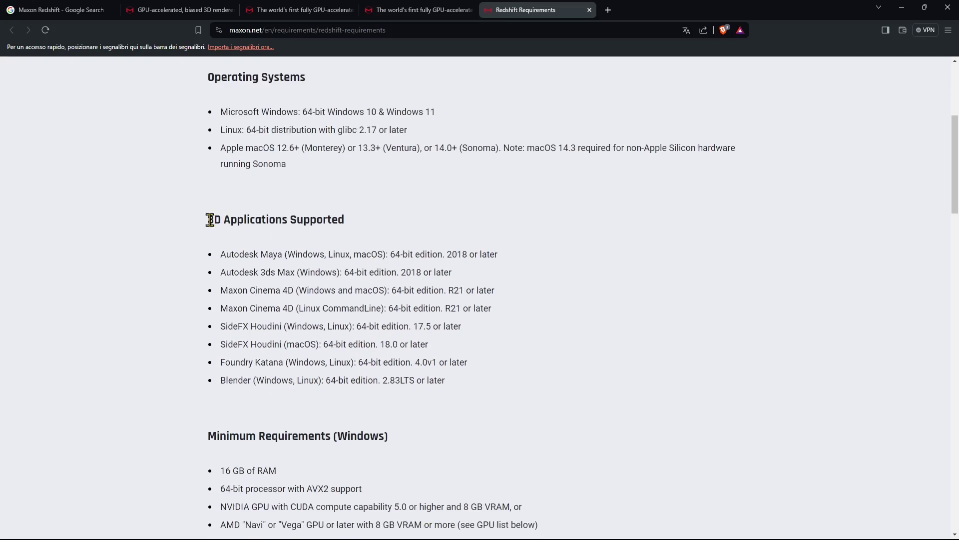
pyautogui.moveTo(209, 220); pyautogui.dragTo(361, 231)
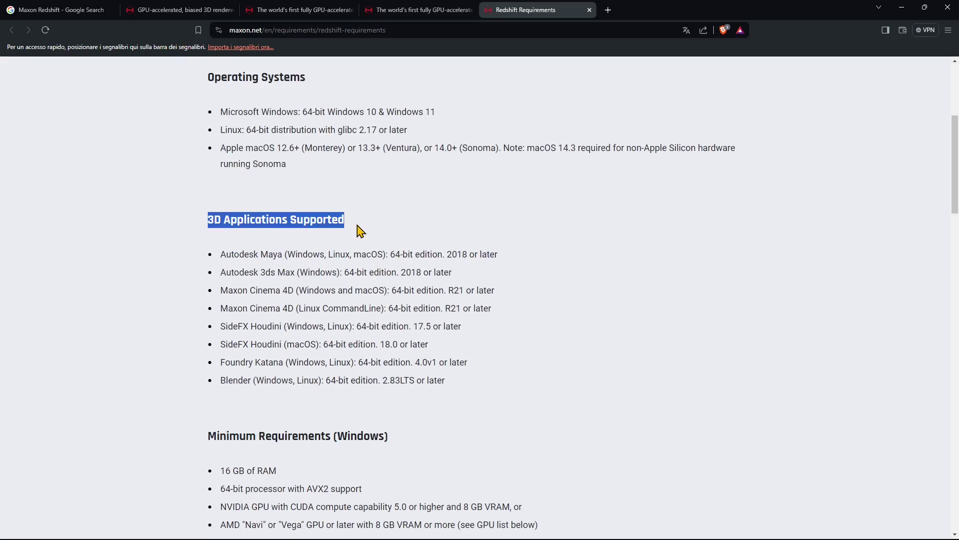
pyautogui.scroll(-1, 361, 231)
pyautogui.doubleClick(265, 204)
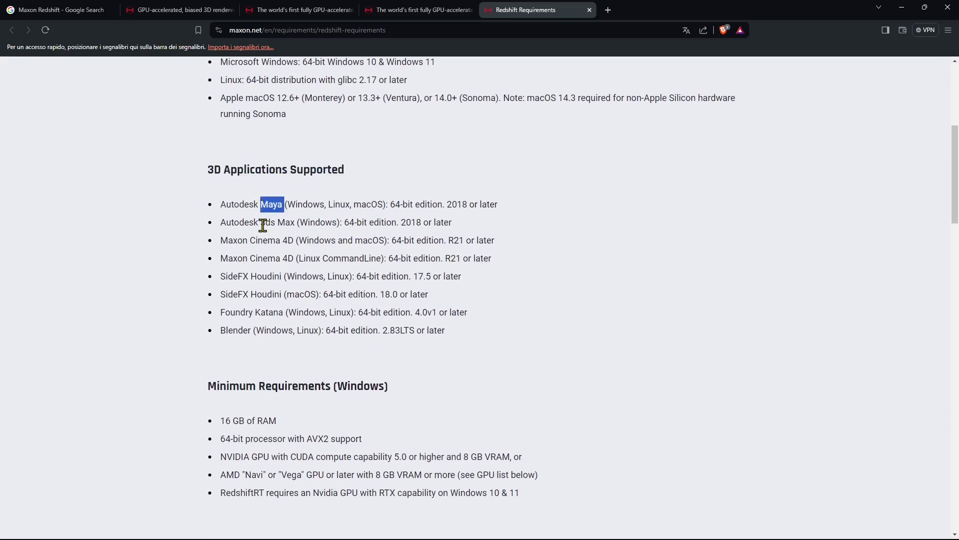
pyautogui.moveTo(263, 225)
pyautogui.mouseDown()
pyautogui.moveTo(296, 225)
pyautogui.moveTo(257, 242)
pyautogui.mouseUp()
pyautogui.click(261, 276)
pyautogui.doubleClick(226, 330)
pyautogui.click(636, 322)
pyautogui.scroll(-5, 649, 344)
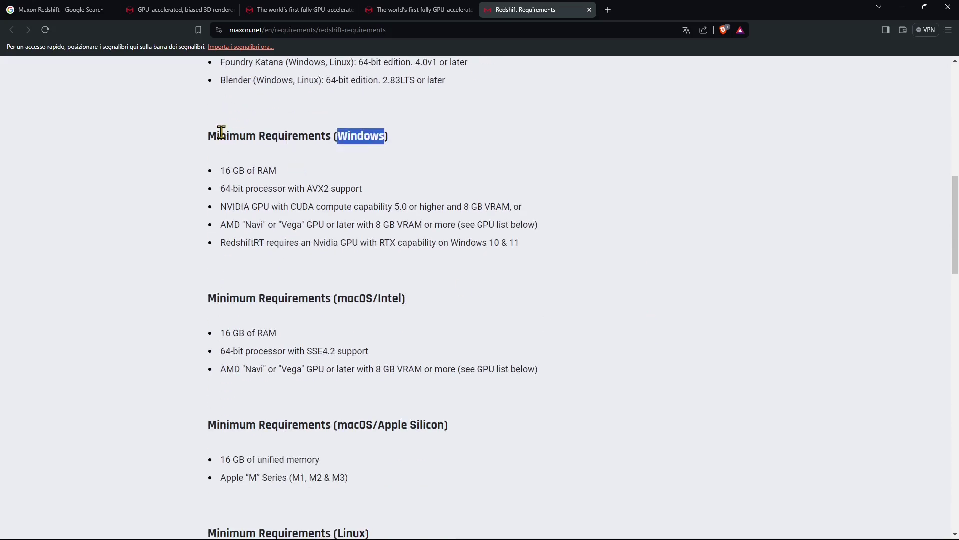
pyautogui.moveTo(203, 135); pyautogui.dragTo(320, 136)
pyautogui.click(222, 172)
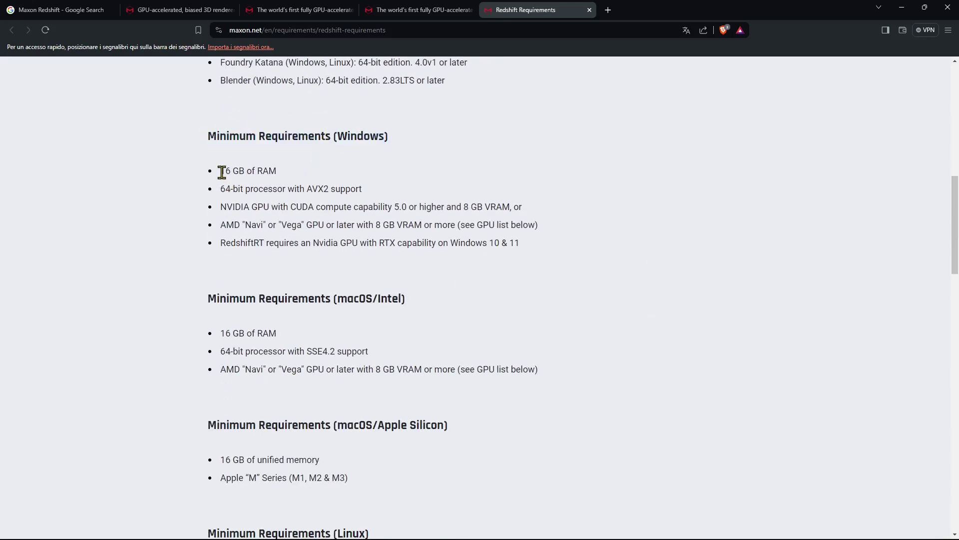
pyautogui.moveTo(221, 167); pyautogui.dragTo(277, 167)
pyautogui.click(221, 188)
pyautogui.moveTo(225, 208); pyautogui.dragTo(511, 209)
pyautogui.click(467, 218)
pyautogui.click(483, 211)
pyautogui.doubleClick(225, 210)
pyautogui.doubleClick(228, 226)
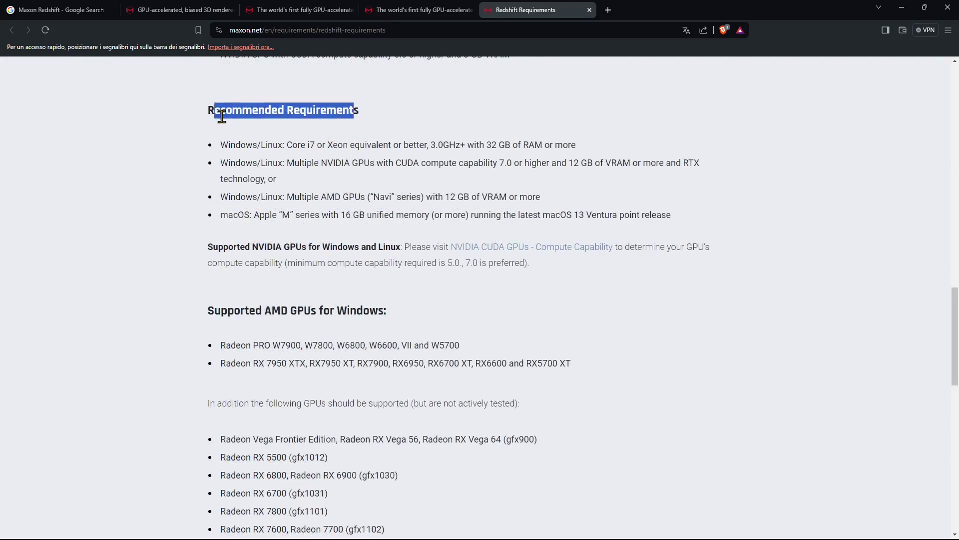
pyautogui.moveTo(284, 111); pyautogui.dragTo(214, 111)
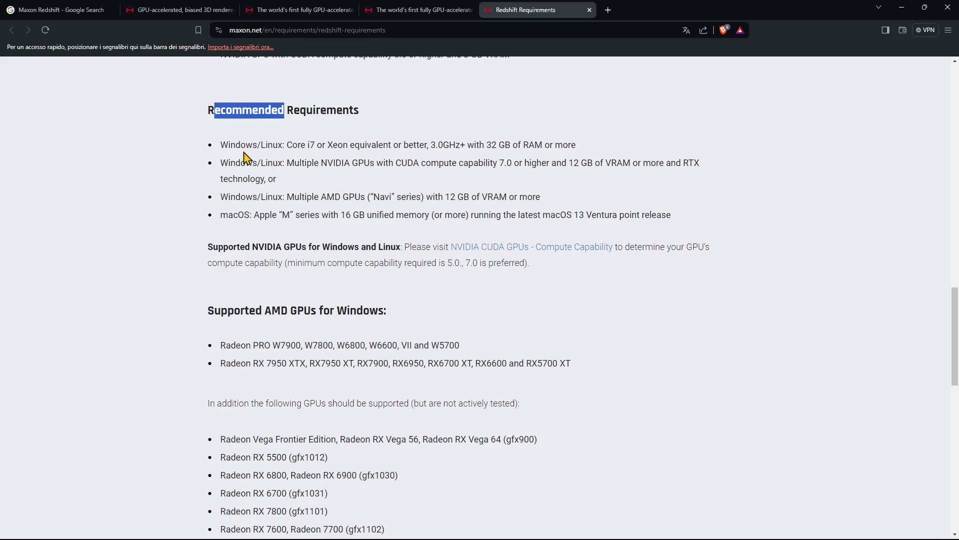
pyautogui.moveTo(287, 146); pyautogui.dragTo(360, 146)
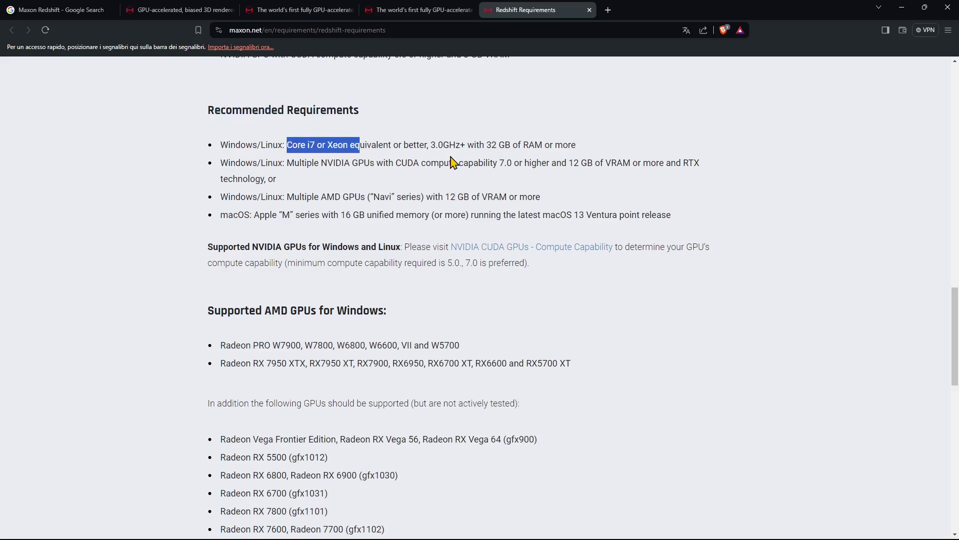
pyautogui.moveTo(432, 145); pyautogui.dragTo(443, 145)
pyautogui.doubleClick(494, 145)
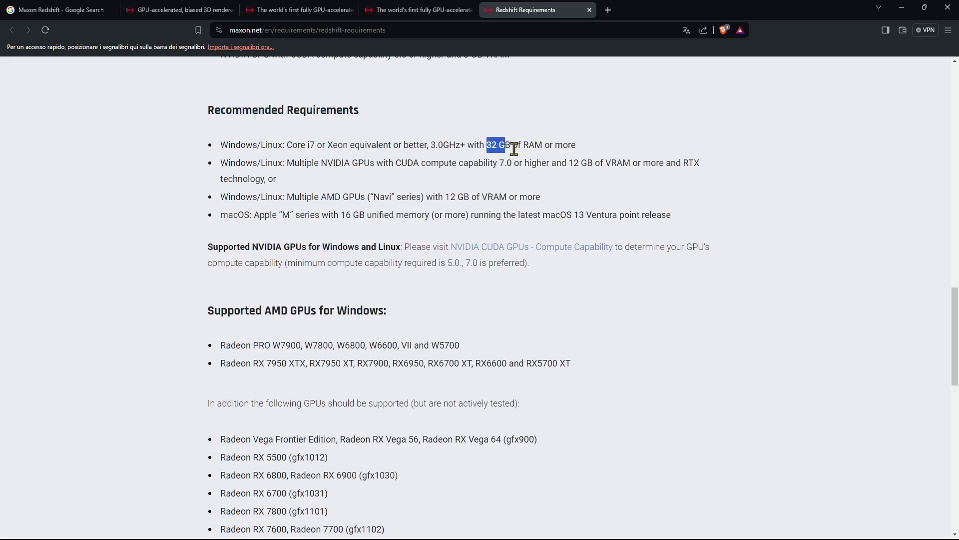
pyautogui.click(522, 163)
pyautogui.moveTo(320, 166); pyautogui.dragTo(379, 166)
pyautogui.moveTo(572, 165); pyautogui.dragTo(594, 164)
pyautogui.click(614, 168)
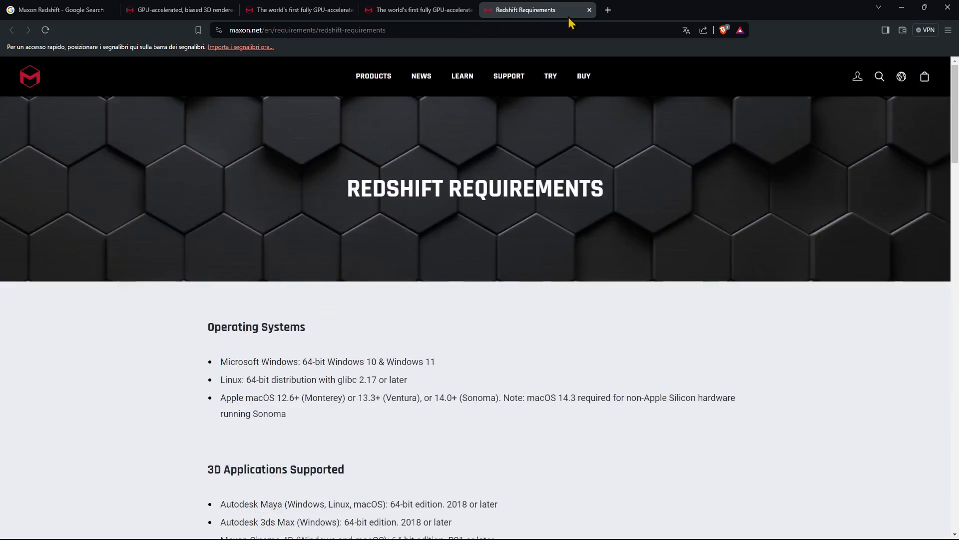
# Step: Close the Redshift Requirements tab and translate the Integrations page into Italian
pyautogui.scroll(-3, 359, 345)
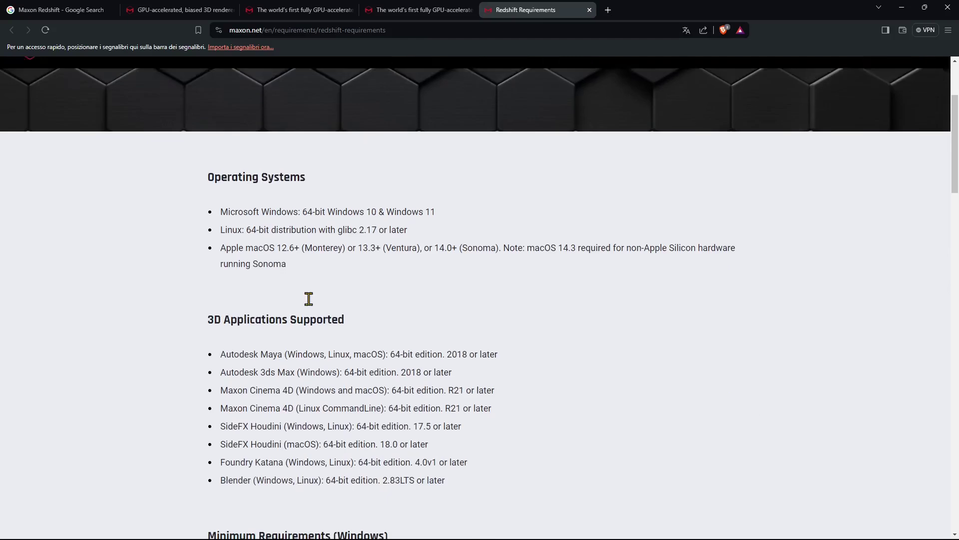
pyautogui.click(589, 10)
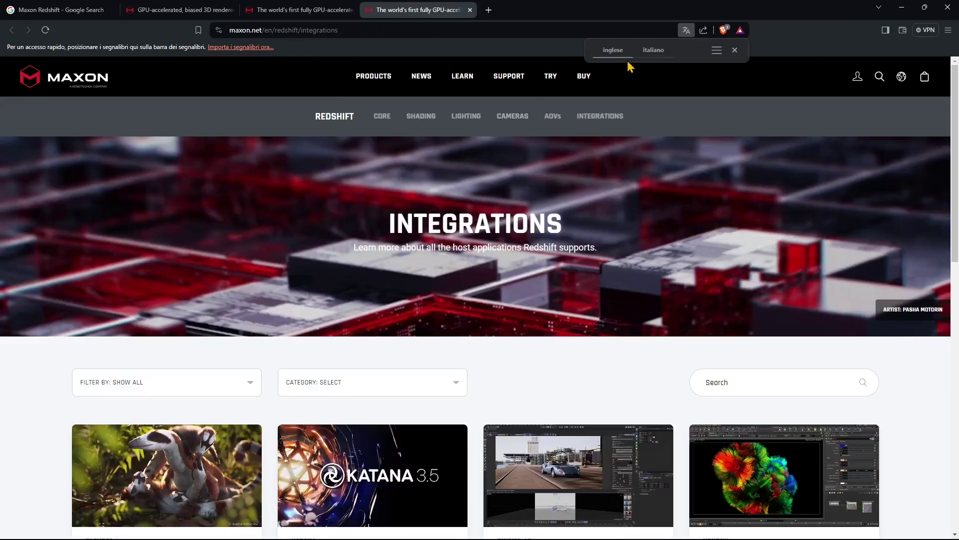
pyautogui.click(654, 52)
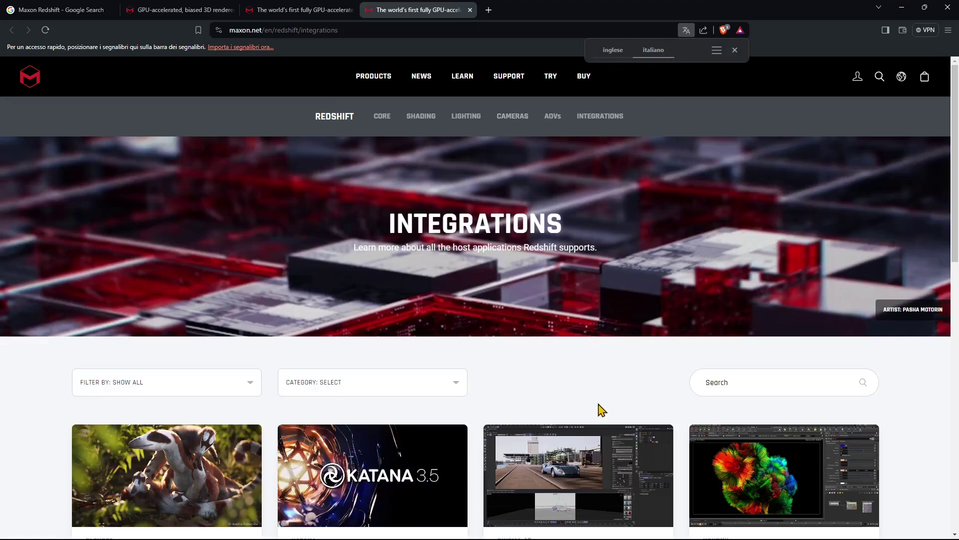
# Step: Scroll the integrations list past Houdini and 3ds Max down to the pagination and footer
pyautogui.scroll(-8, 601, 409)
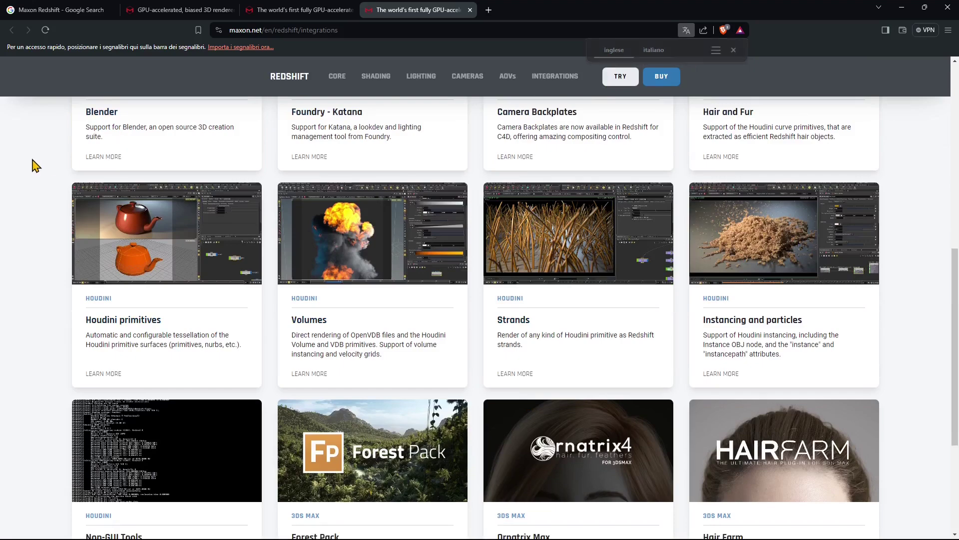
pyautogui.scroll(4, 53, 265)
pyautogui.scroll(5, 54, 266)
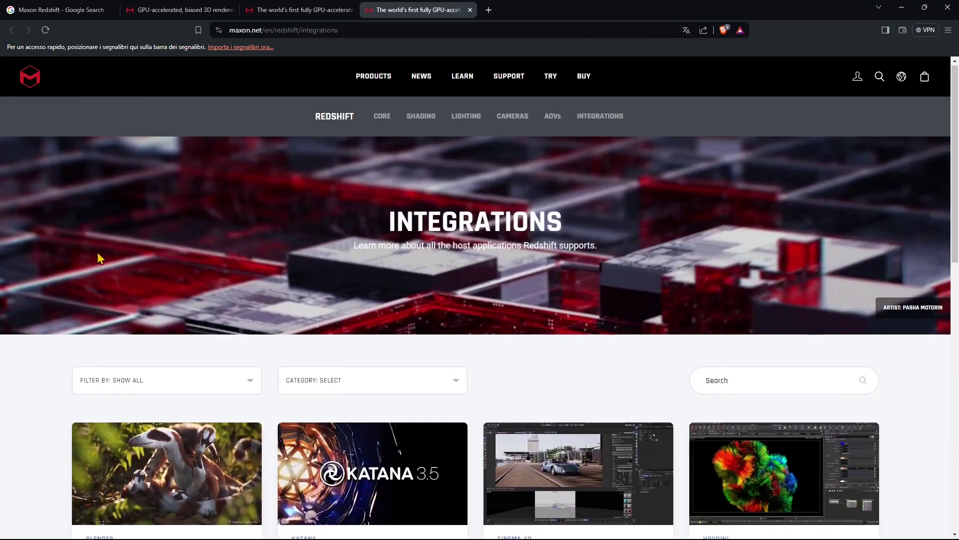
pyautogui.scroll(-4, 124, 251)
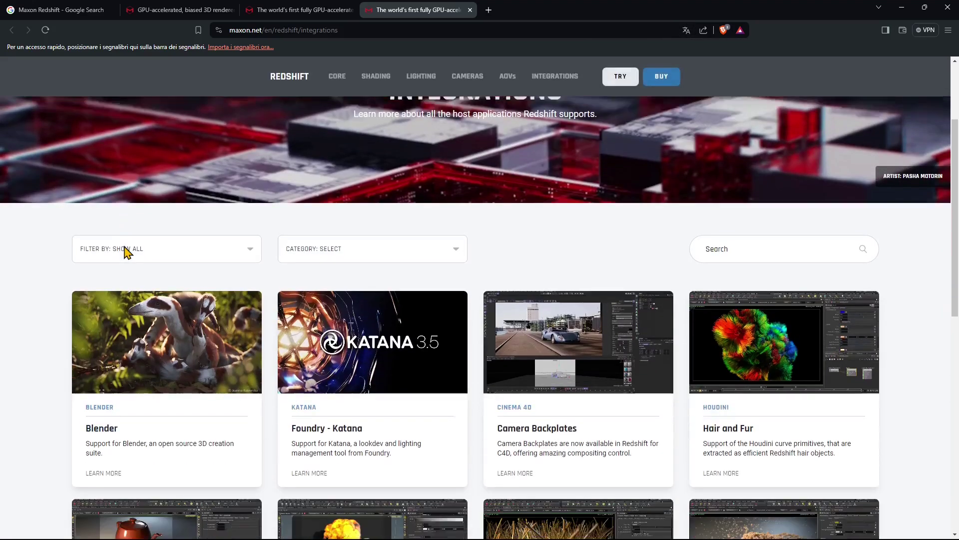
pyautogui.scroll(-1, 125, 254)
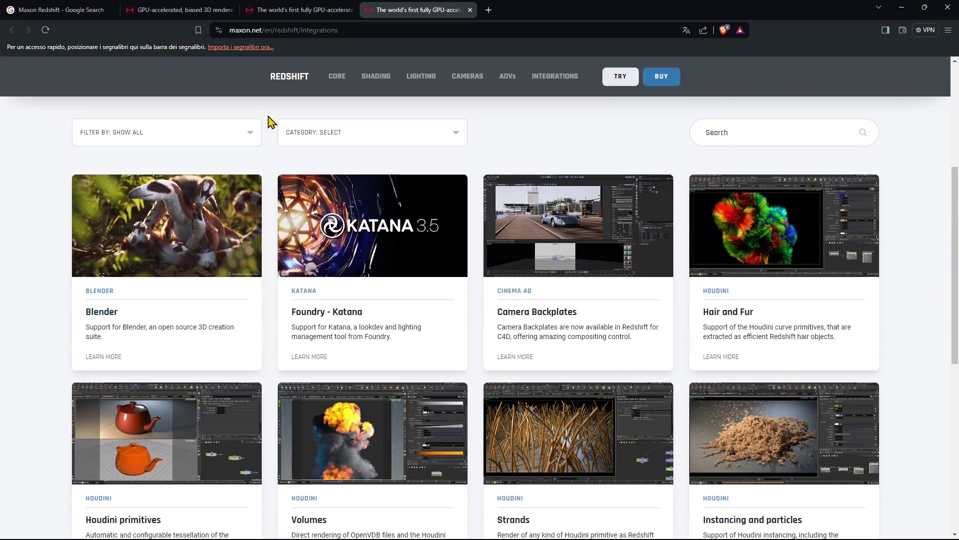
pyautogui.scroll(-1, 360, 275)
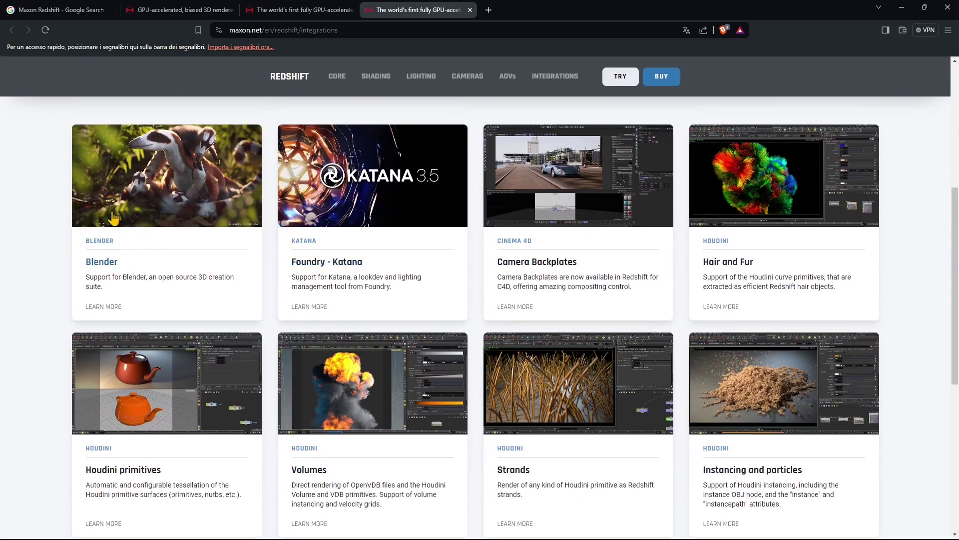
pyautogui.scroll(-1, 145, 298)
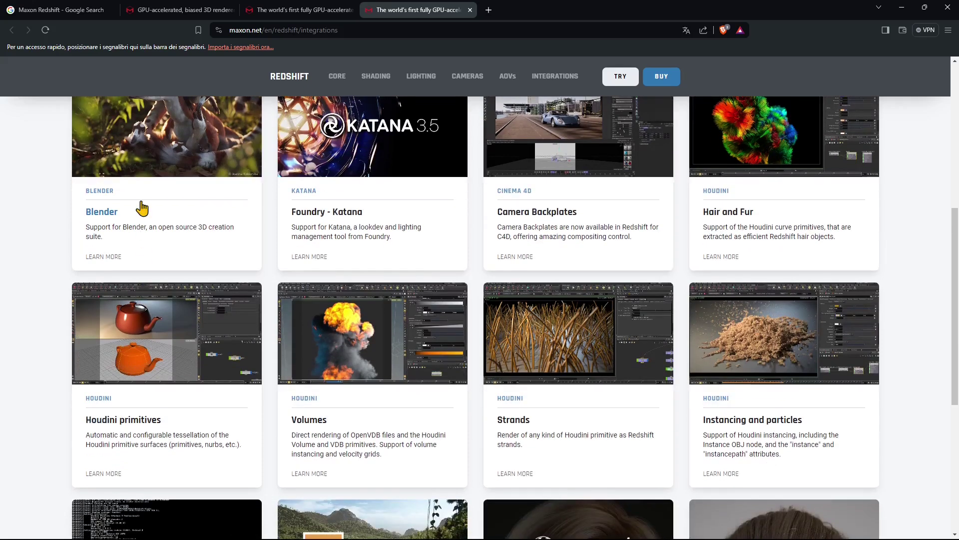
pyautogui.scroll(-1, 141, 209)
pyautogui.scroll(-1, 808, 326)
pyautogui.scroll(-3, 819, 325)
pyautogui.scroll(-2, 180, 286)
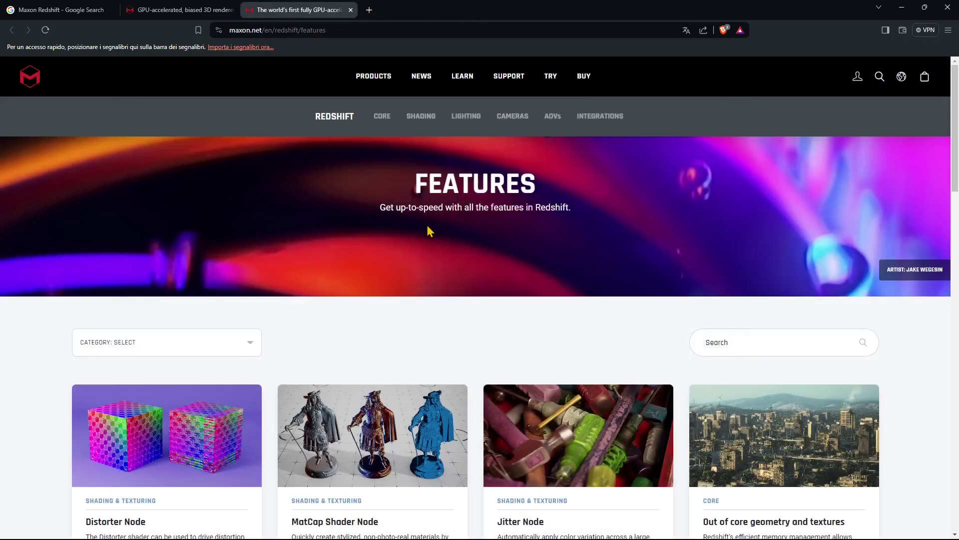
# Step: Scroll through the first page of Redshift feature cards down to the pagination
pyautogui.scroll(-2, 432, 224)
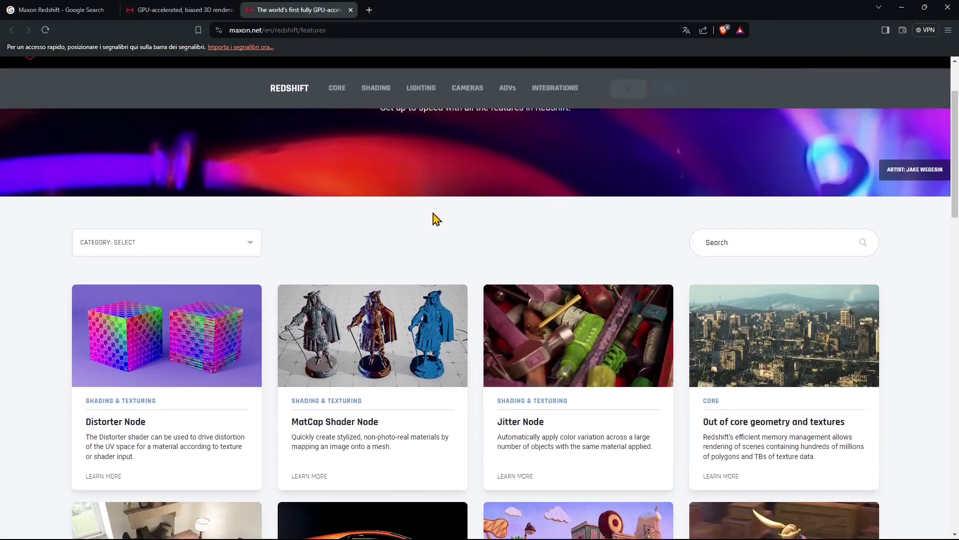
pyautogui.scroll(-4, 445, 199)
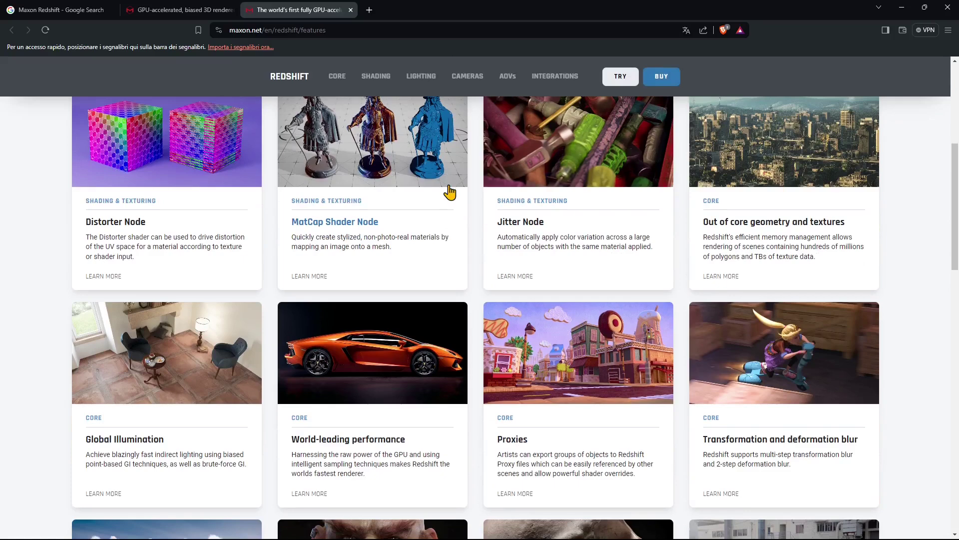
pyautogui.scroll(-3, 450, 190)
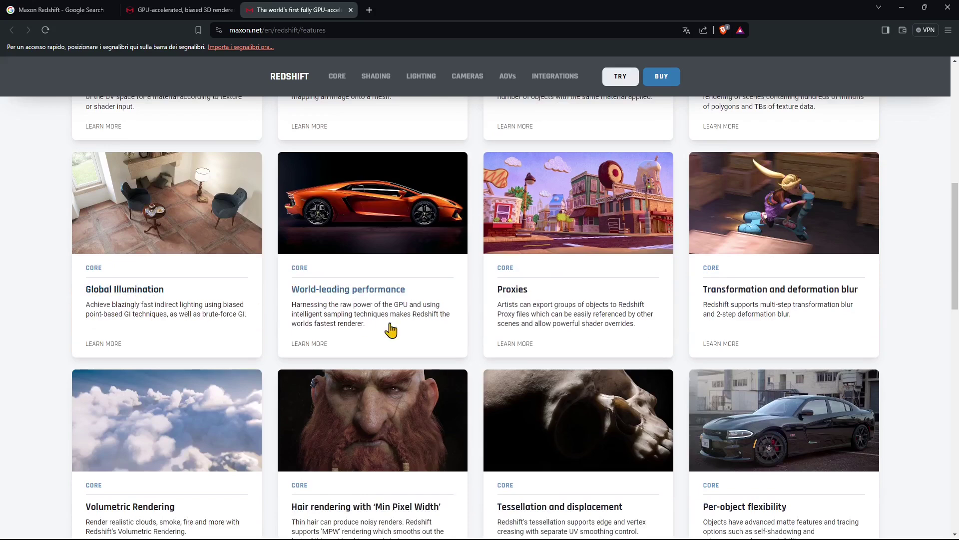
pyautogui.scroll(-1, 390, 330)
pyautogui.scroll(-1, 391, 329)
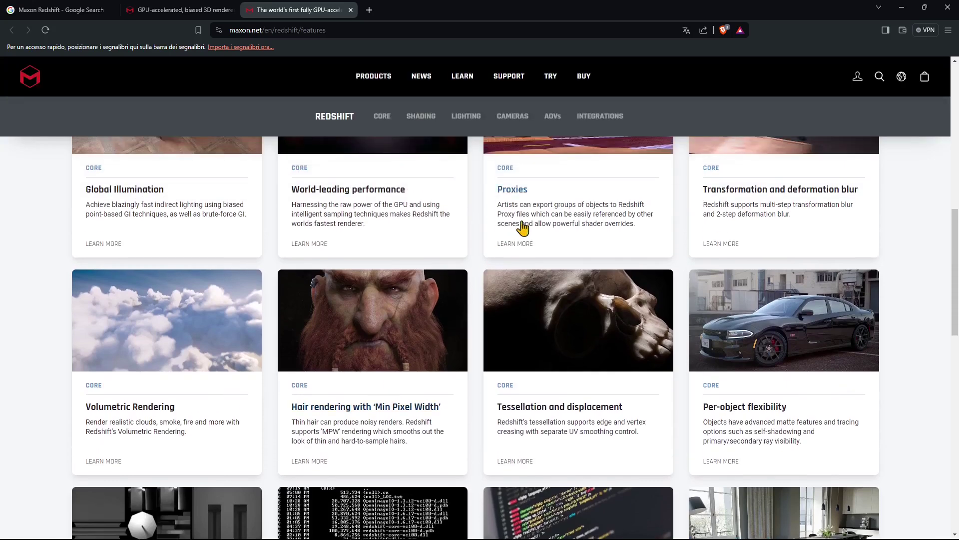
pyautogui.scroll(-2, 528, 258)
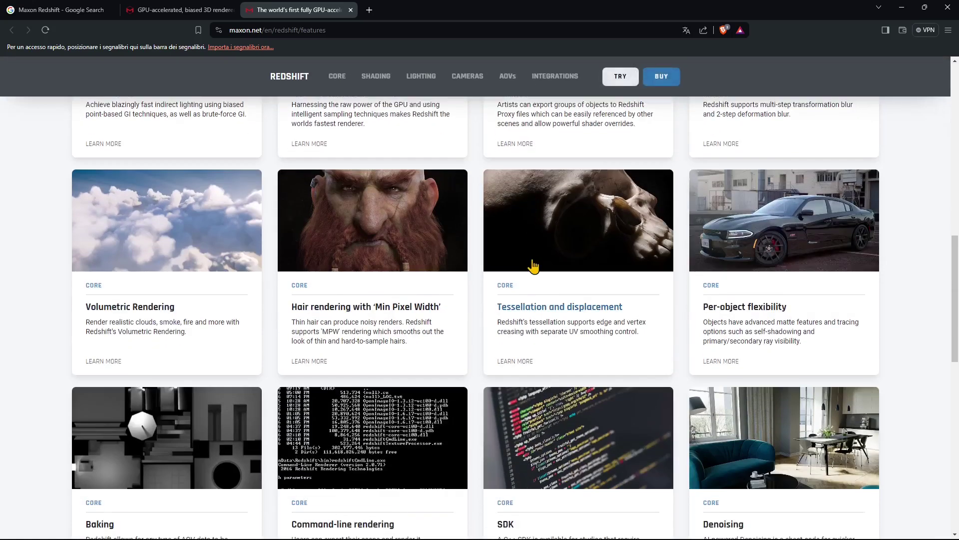
pyautogui.scroll(-1, 534, 267)
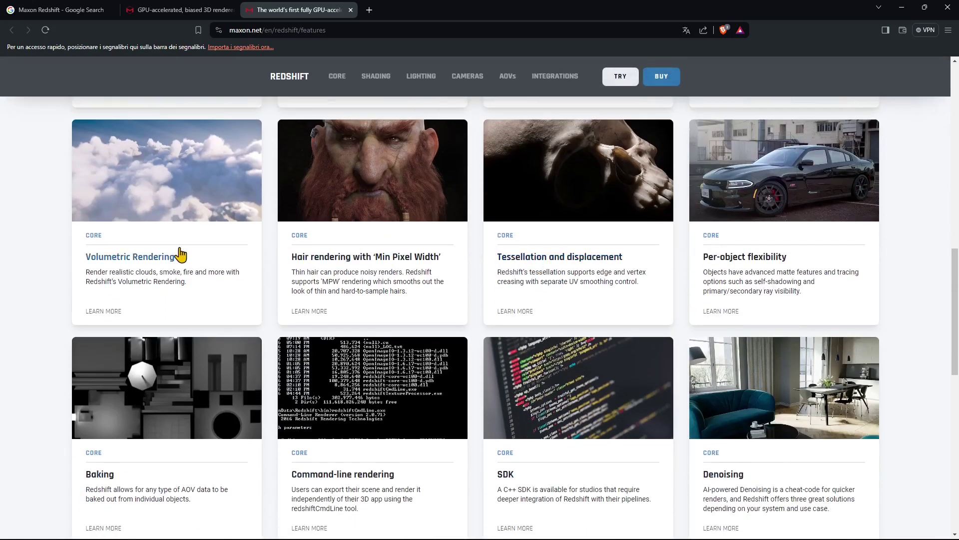
pyautogui.scroll(-2, 172, 274)
pyautogui.scroll(-1, 171, 272)
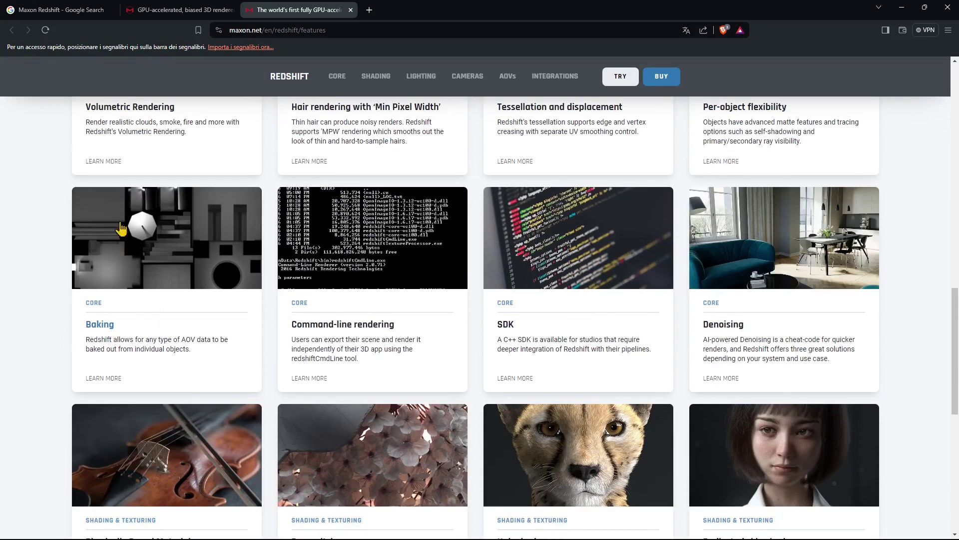
pyautogui.scroll(-2, 699, 288)
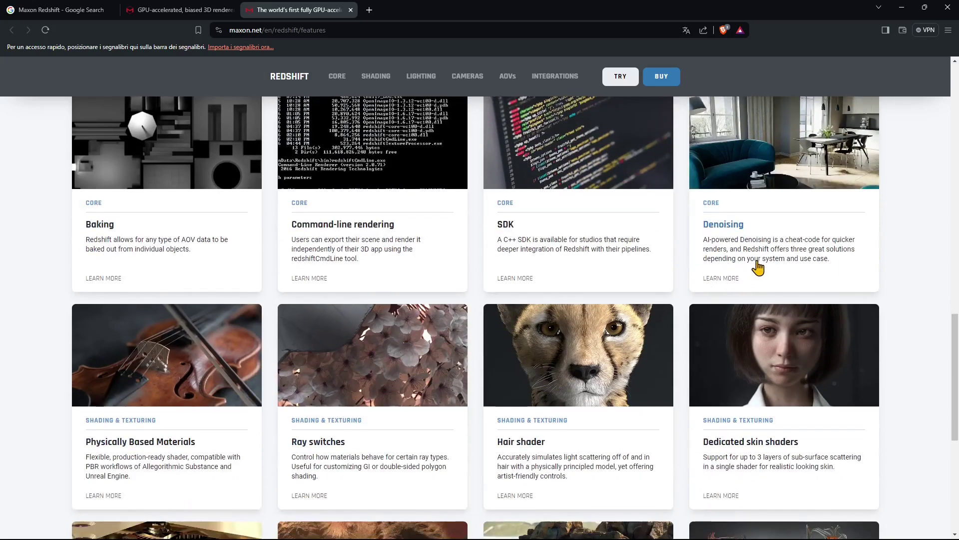
pyautogui.scroll(2, 741, 278)
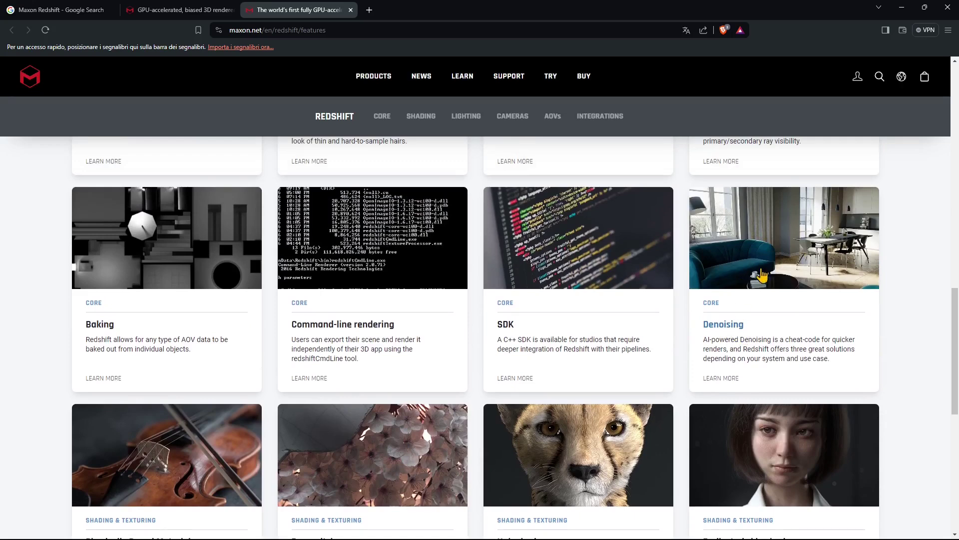
pyautogui.scroll(-2, 777, 330)
pyautogui.scroll(-2, 779, 338)
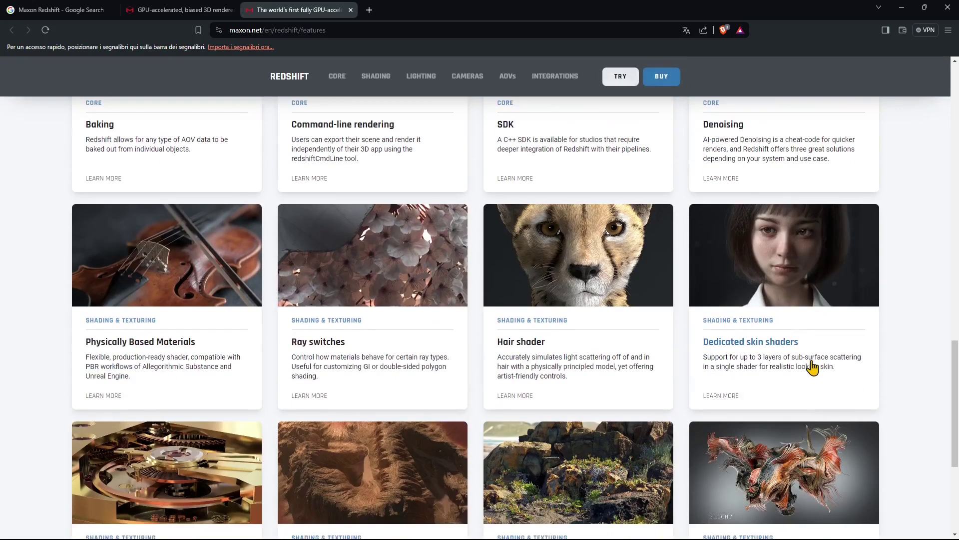
pyautogui.scroll(-1, 770, 357)
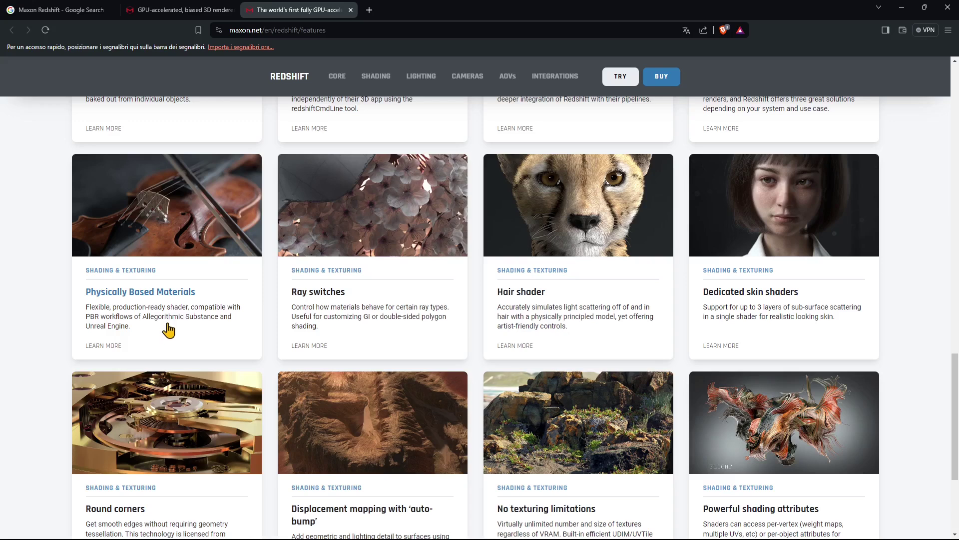
pyautogui.scroll(-3, 154, 325)
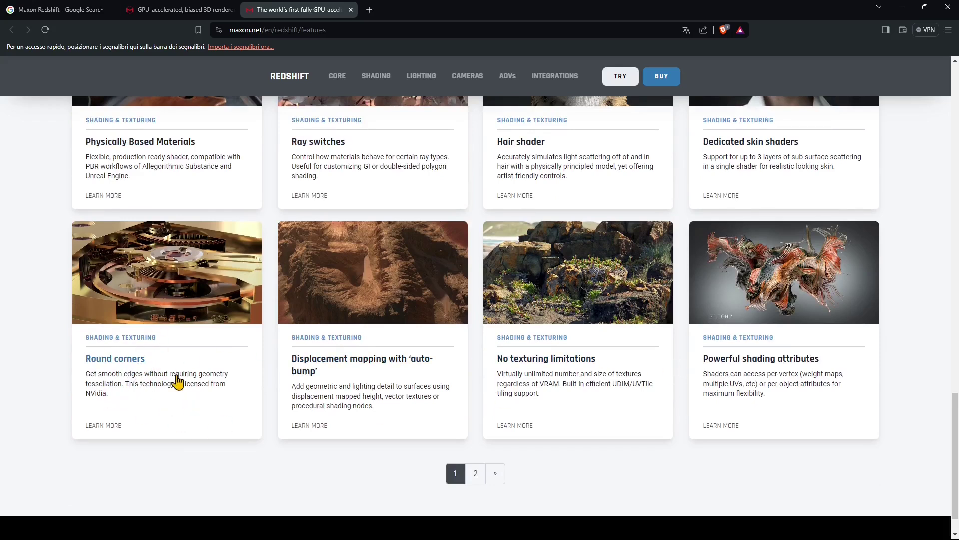
# Step: Go to page 2 of Redshift features and scroll down to the Flakes Shader card
pyautogui.click(496, 474)
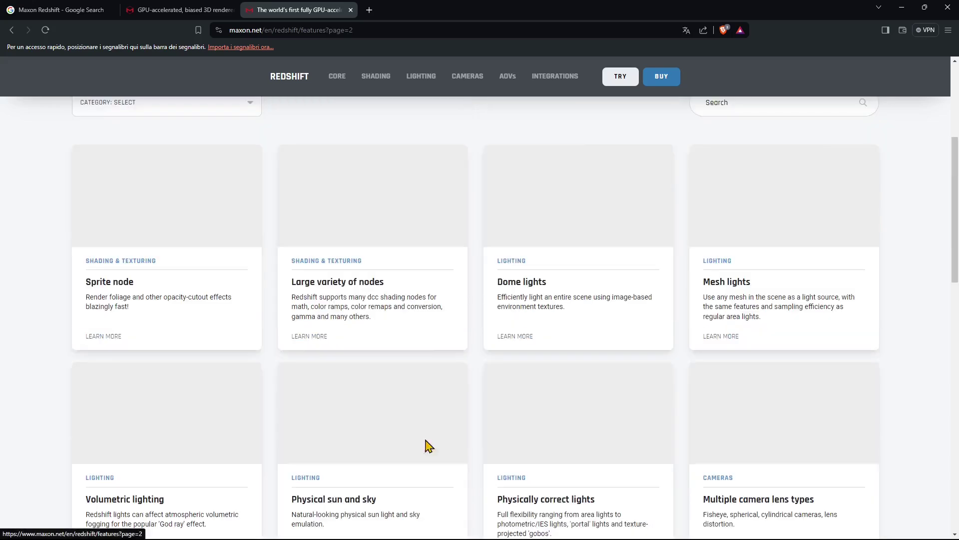
pyautogui.scroll(-1, 243, 371)
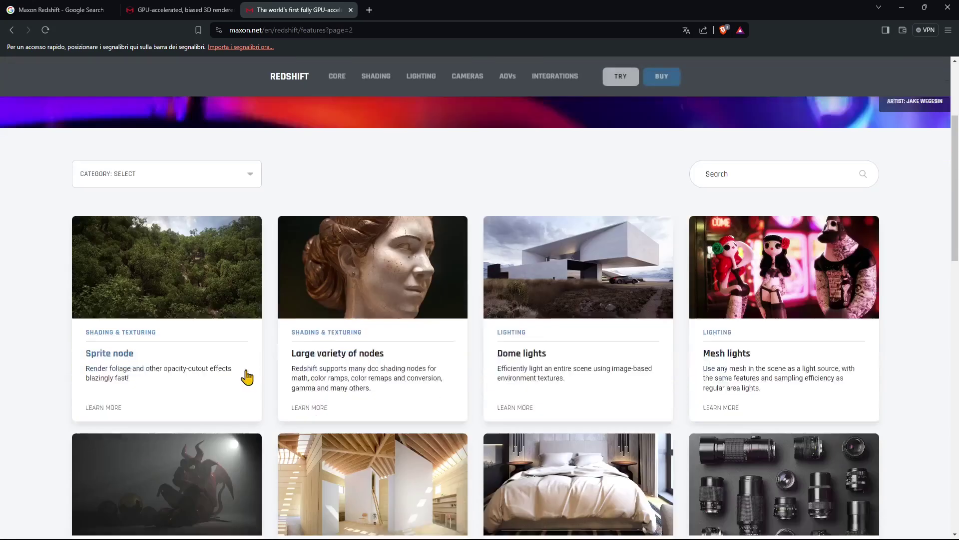
pyautogui.scroll(-2, 247, 378)
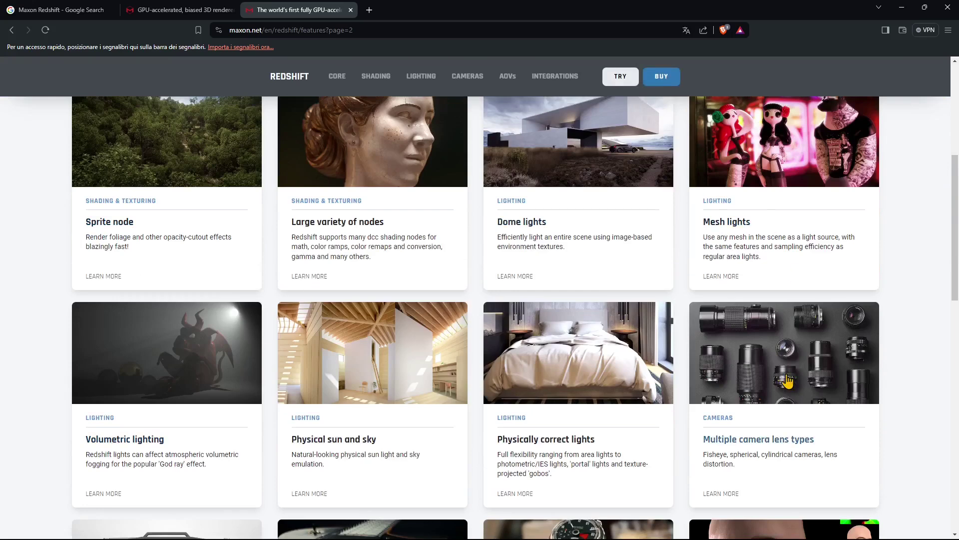
pyautogui.scroll(-1, 787, 381)
pyautogui.scroll(-2, 788, 378)
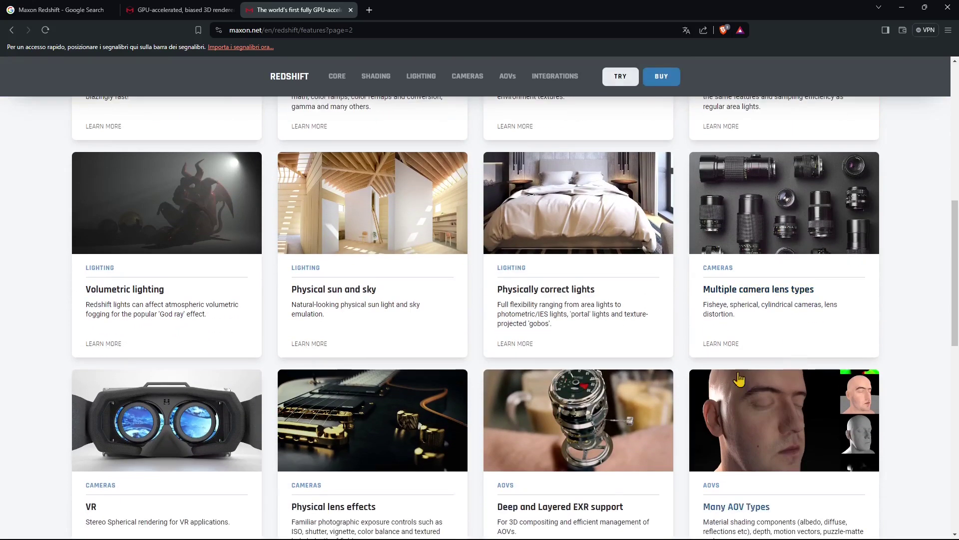
pyautogui.scroll(-1, 332, 346)
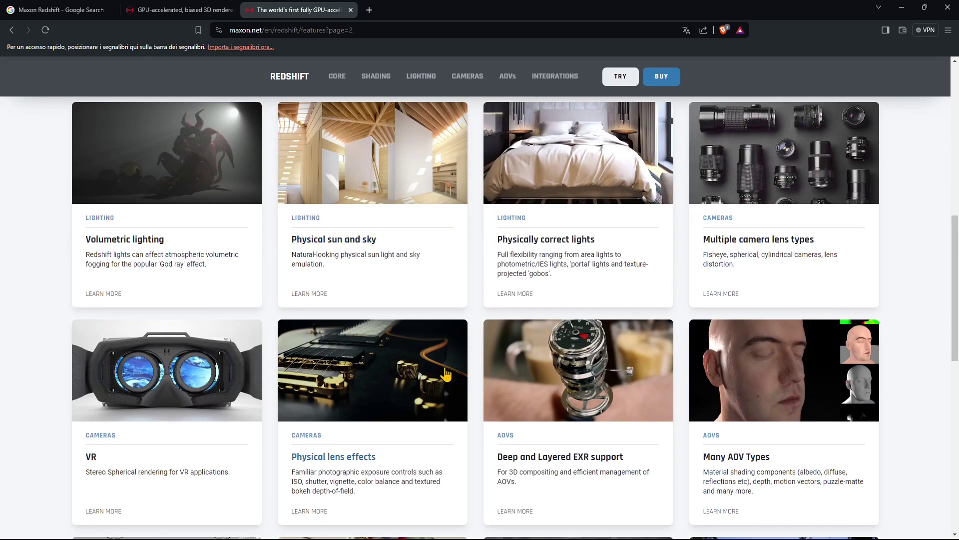
pyautogui.scroll(-1, 446, 374)
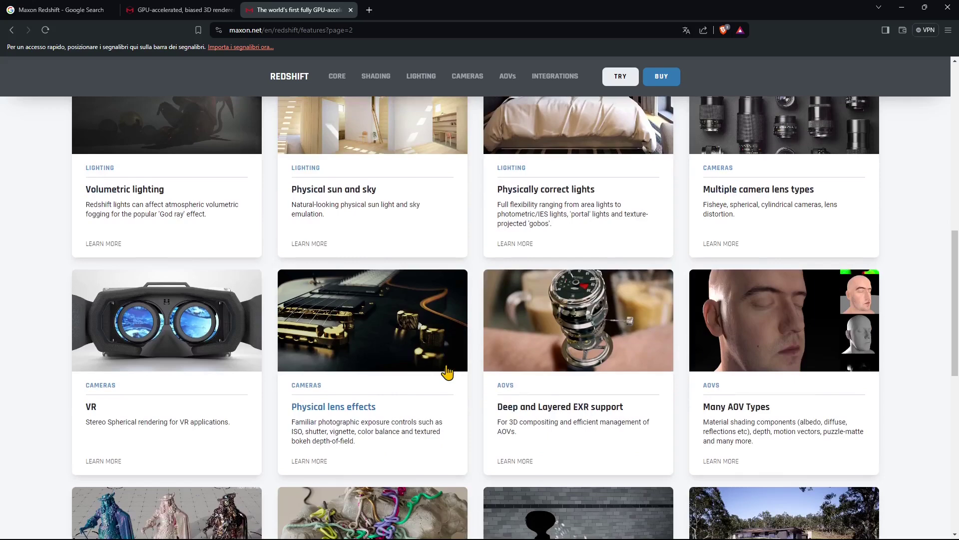
pyautogui.scroll(-2, 447, 372)
pyautogui.scroll(-1, 447, 372)
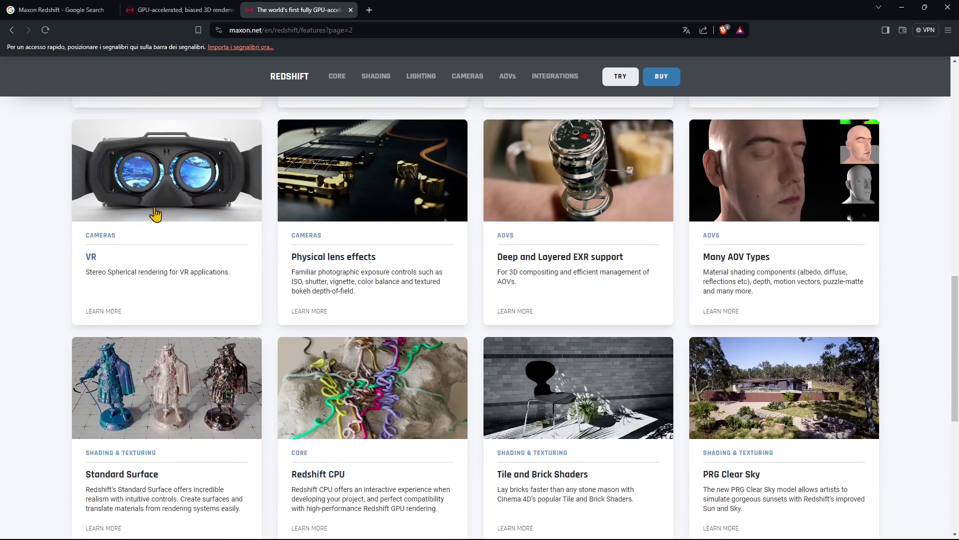
pyautogui.scroll(-2, 427, 350)
pyautogui.scroll(-1, 427, 350)
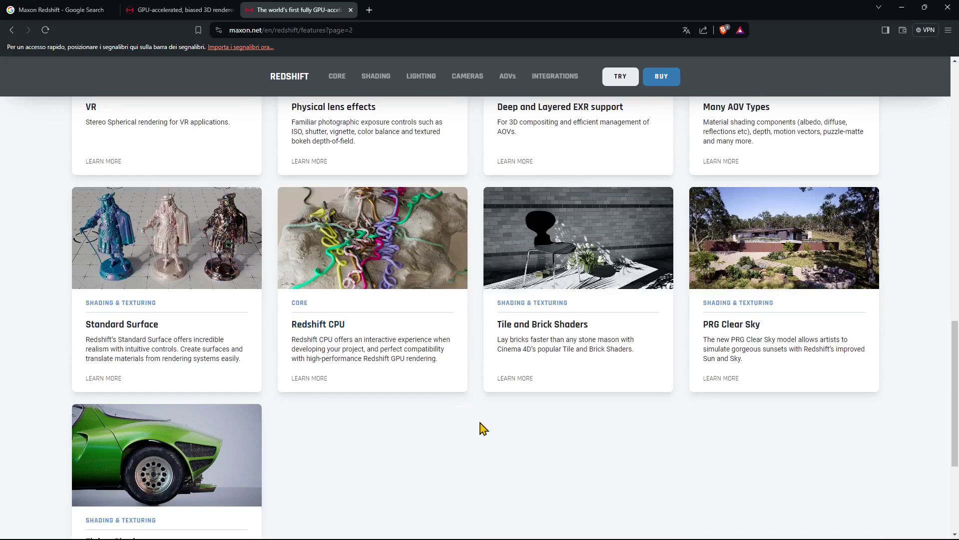
pyautogui.scroll(-2, 481, 429)
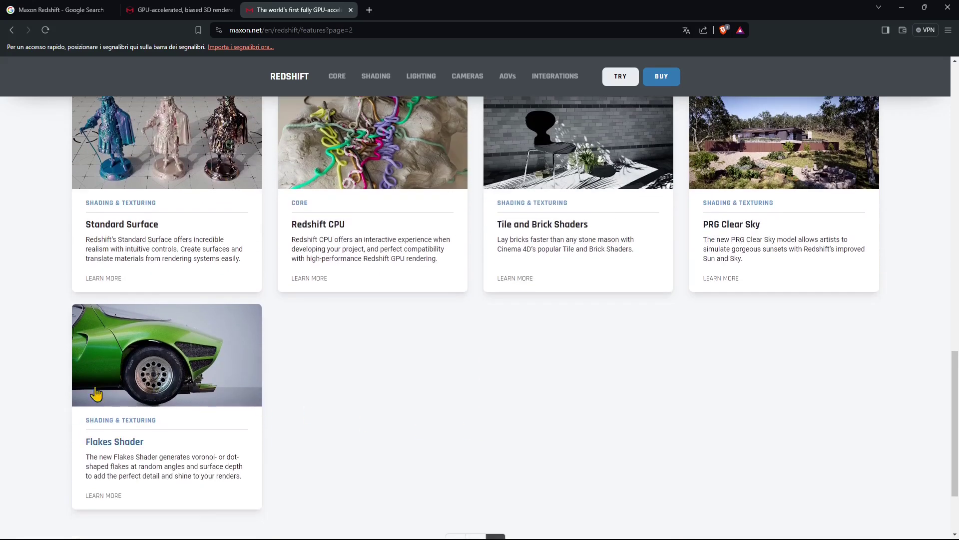
pyautogui.click(351, 10)
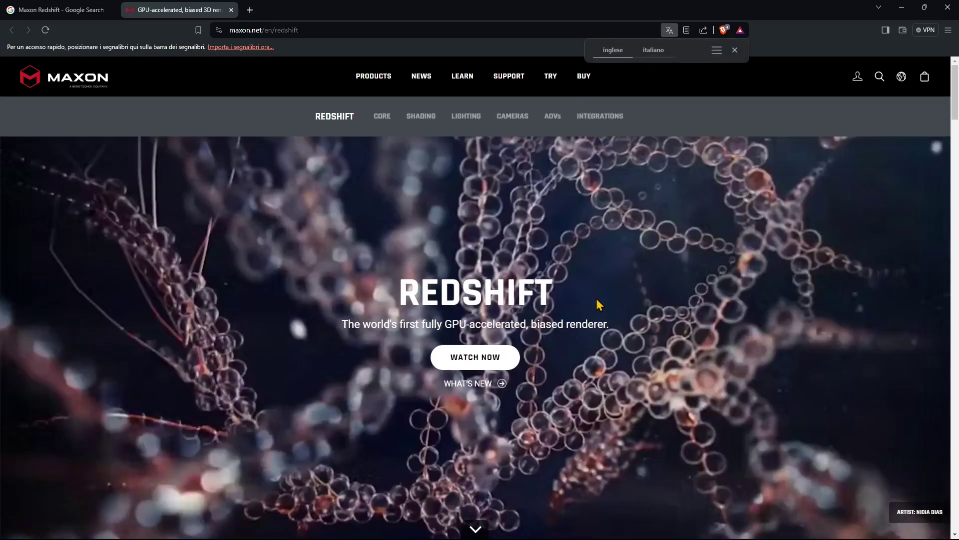
pyautogui.scroll(-2, 596, 298)
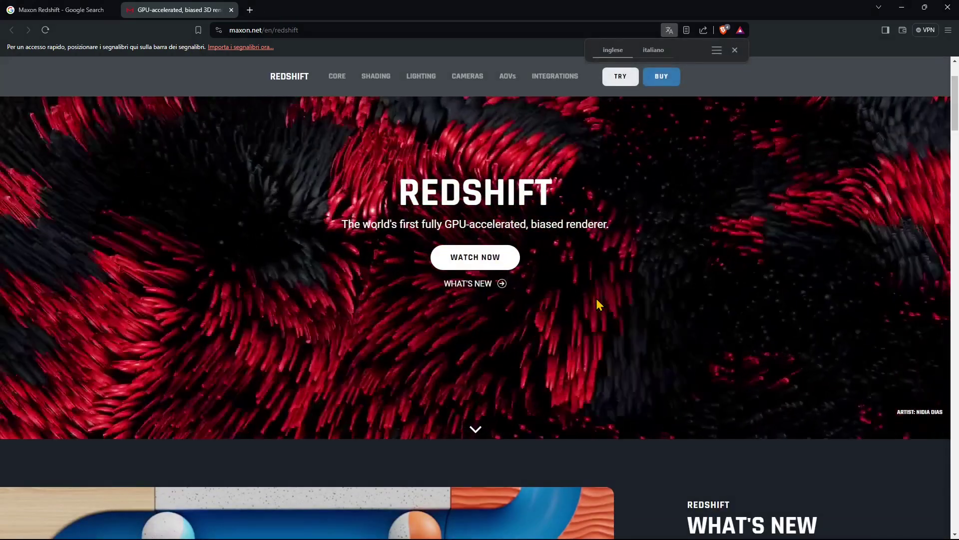
pyautogui.scroll(1, 596, 298)
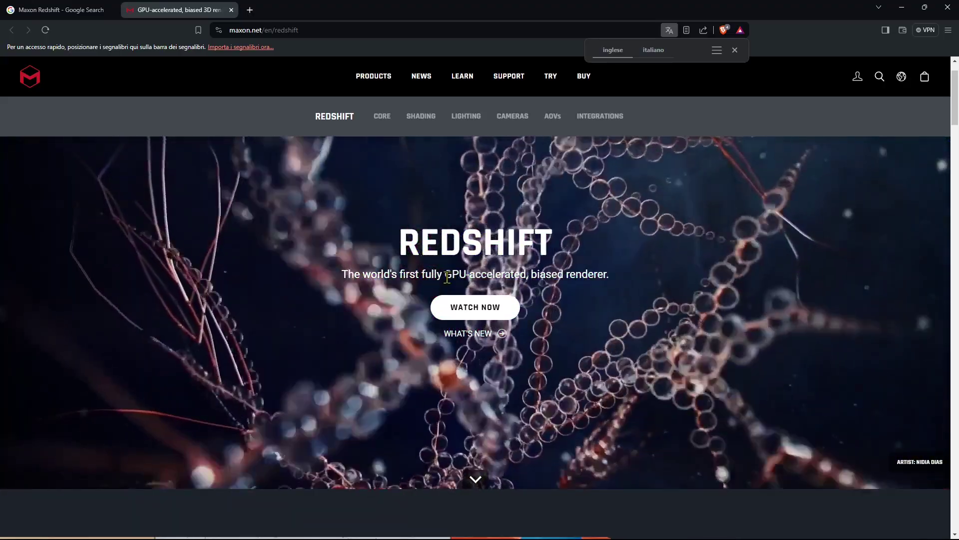
pyautogui.moveTo(447, 278)
pyautogui.mouseDown()
pyautogui.moveTo(525, 279)
pyautogui.moveTo(452, 278)
pyautogui.moveTo(465, 278)
pyautogui.mouseUp()
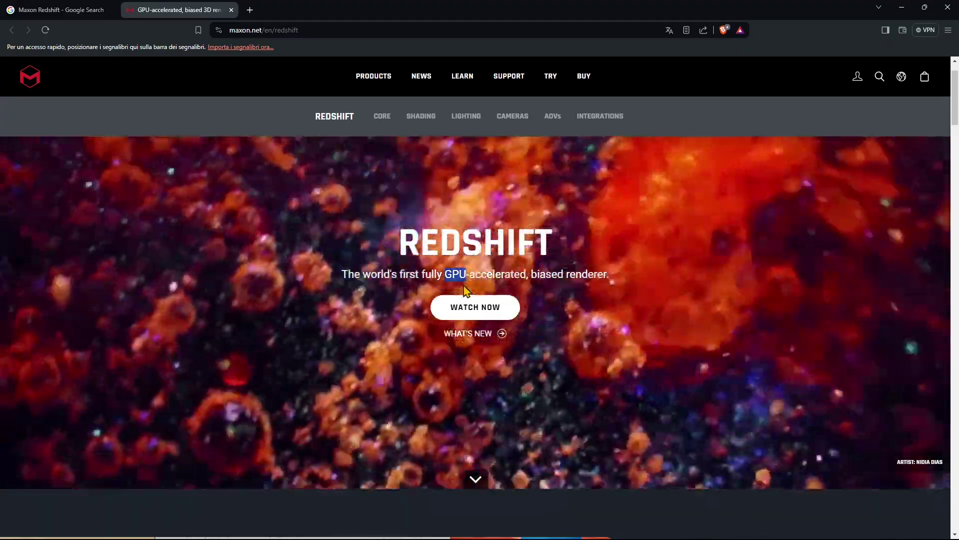
pyautogui.moveTo(610, 276); pyautogui.dragTo(523, 244)
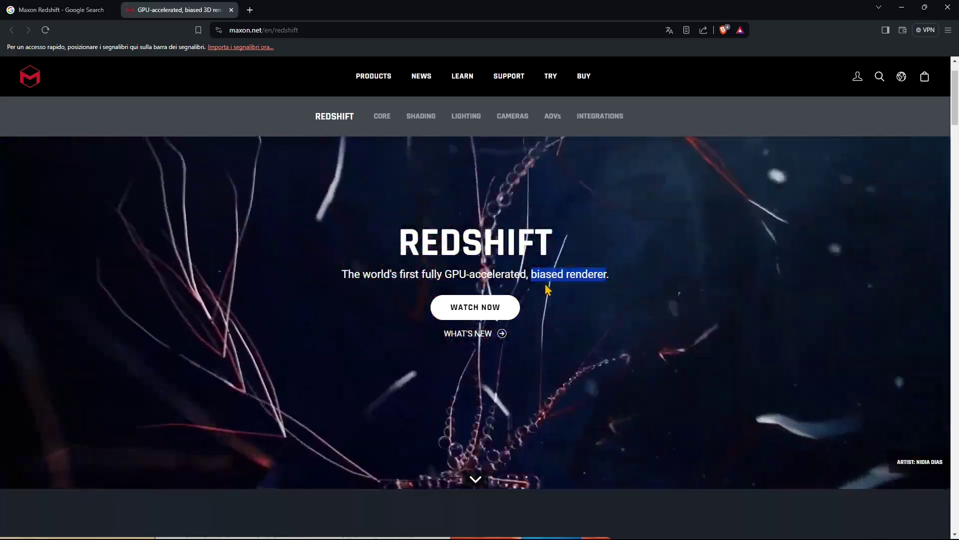
pyautogui.click(534, 278)
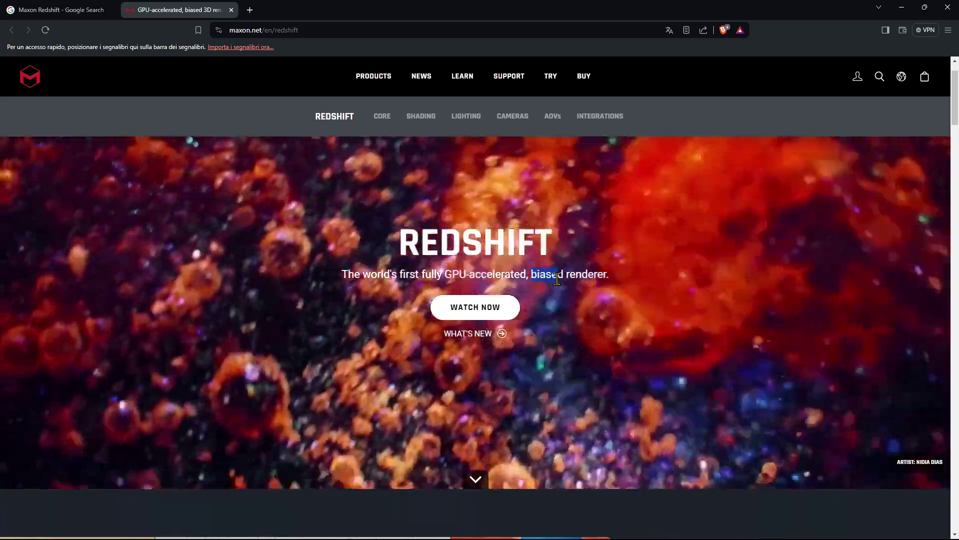
pyautogui.moveTo(532, 278); pyautogui.dragTo(599, 277)
pyautogui.doubleClick(557, 279)
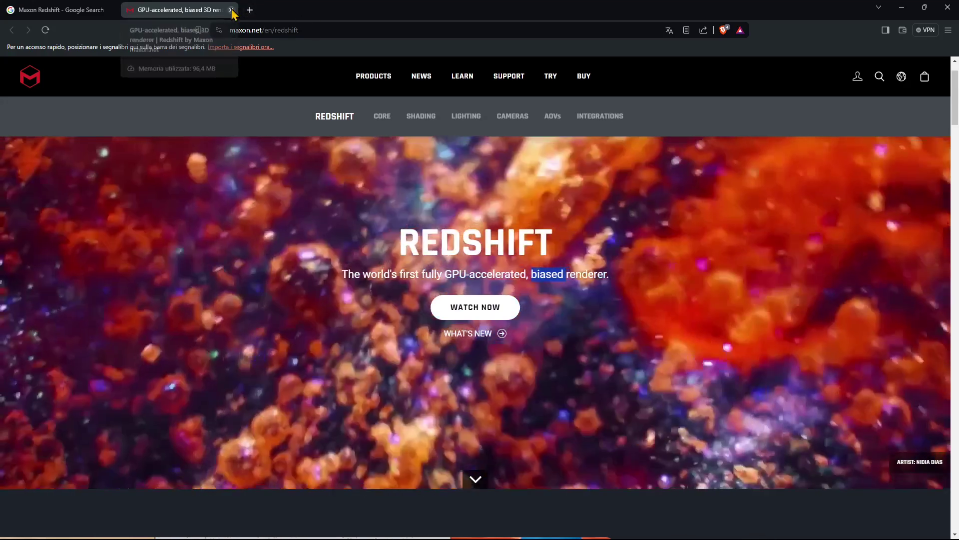
# Step: Close the Redshift product tab and bring up link options for the first Google result
pyautogui.click(232, 10)
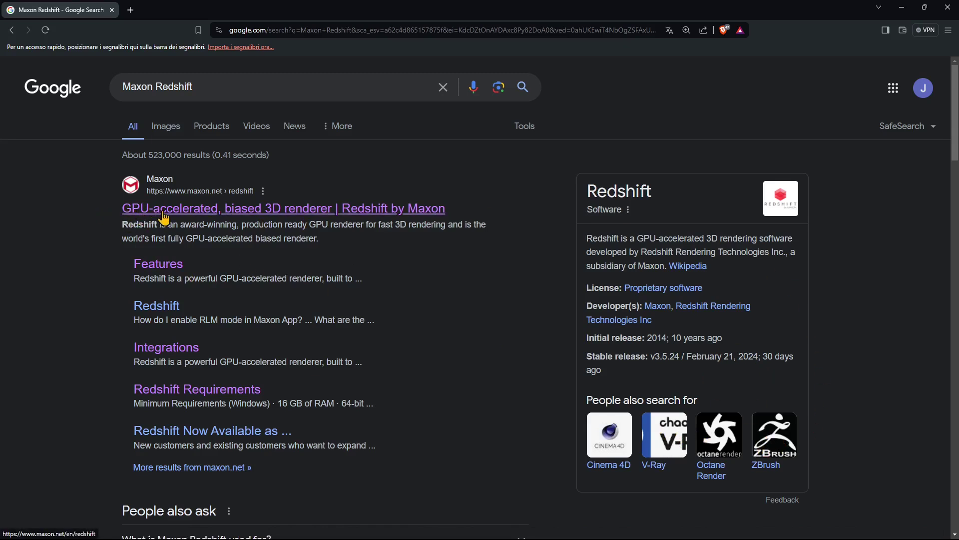
pyautogui.rightClick(168, 218)
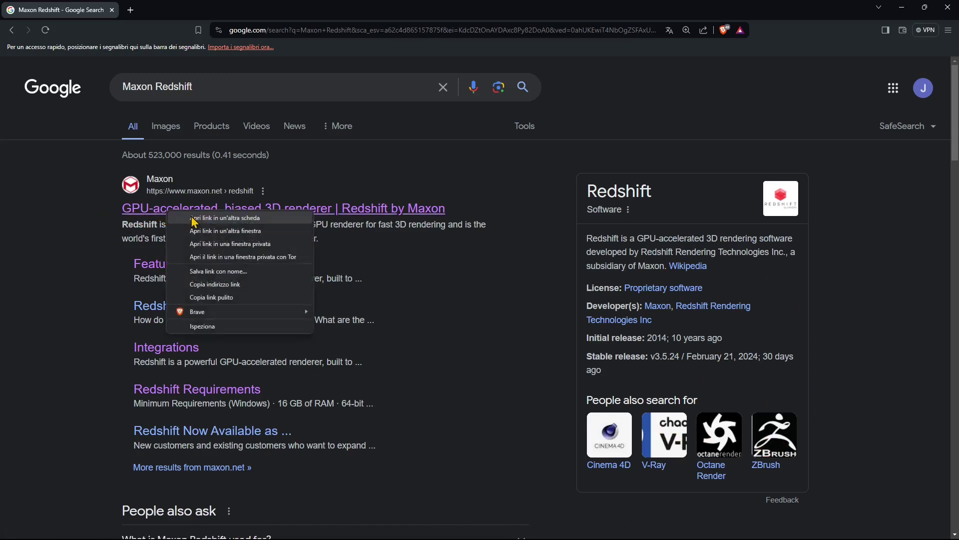
# Step: Open Redshift by Maxon in a new tab, review Shading & Texture through Forum, return to top
pyautogui.click(210, 223)
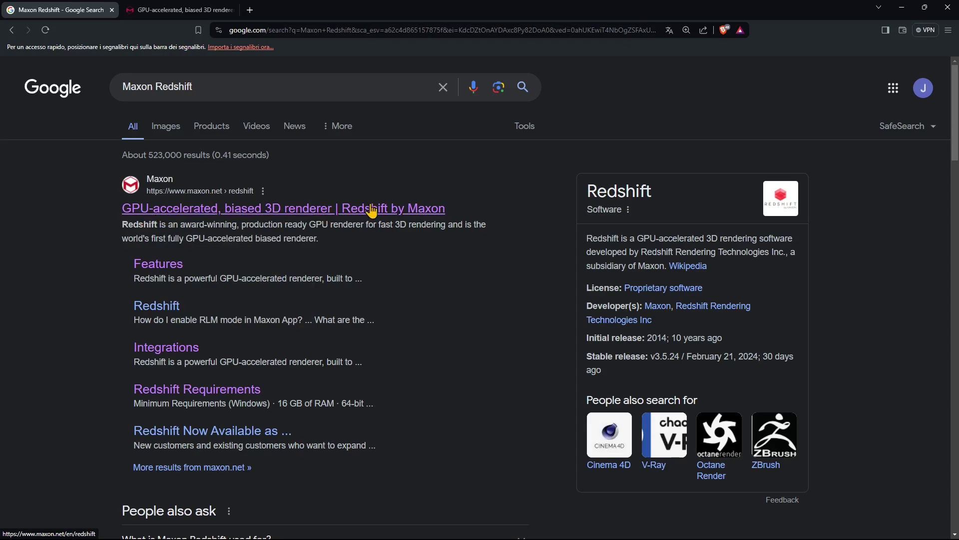
pyautogui.click(165, 10)
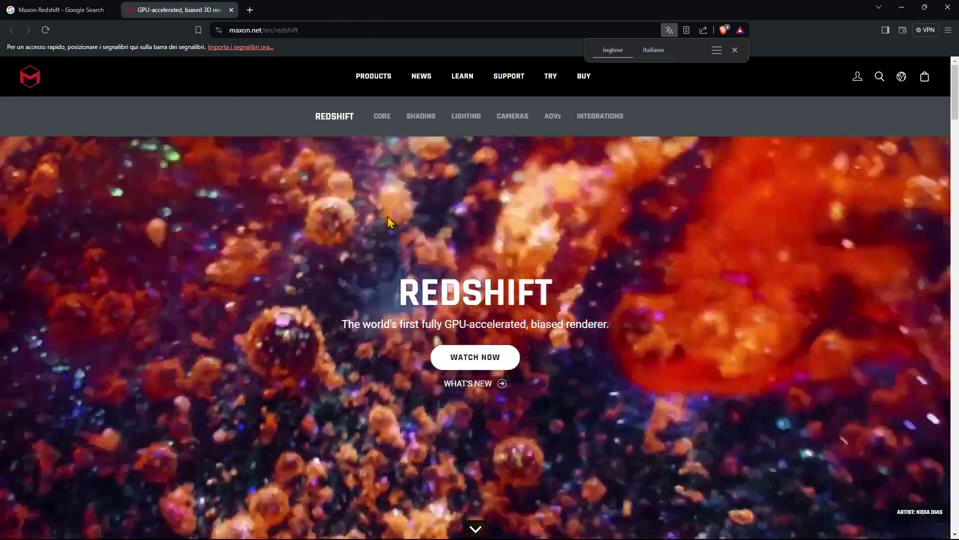
pyautogui.scroll(-10, 417, 280)
pyautogui.scroll(-10, 420, 277)
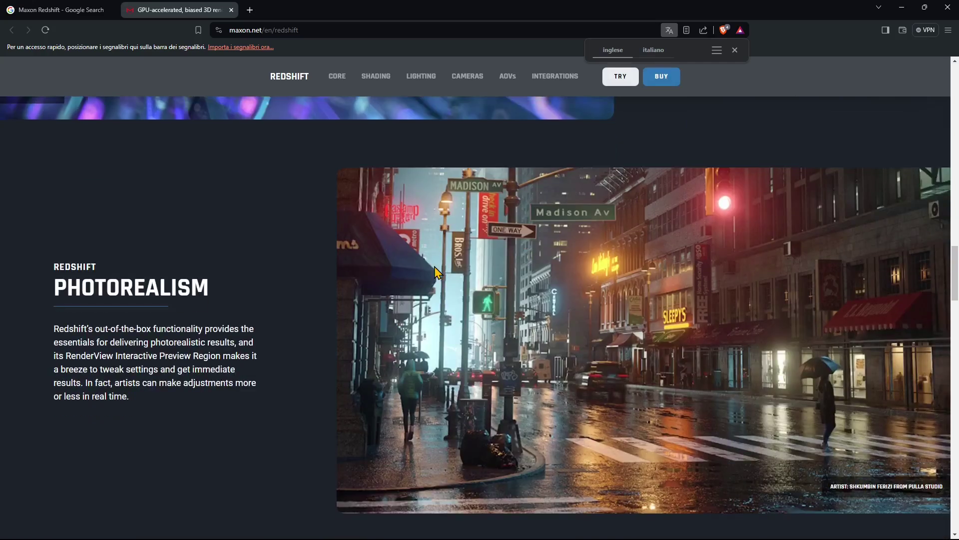
pyautogui.scroll(-8, 435, 270)
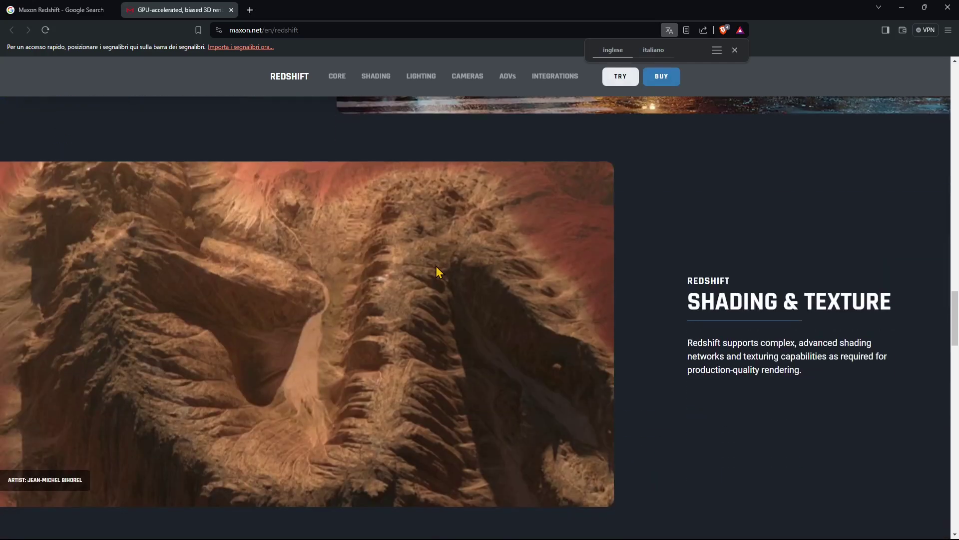
pyautogui.scroll(-10, 435, 272)
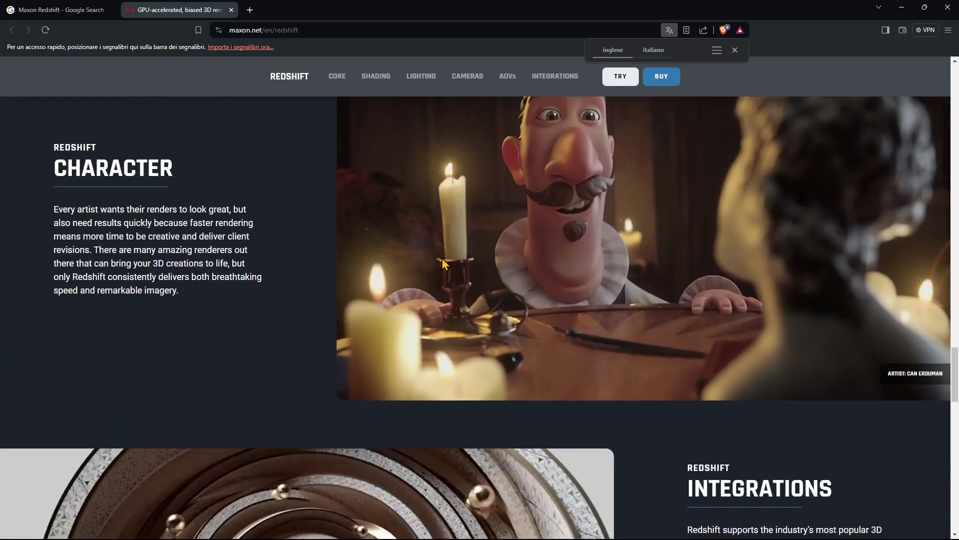
pyautogui.scroll(-10, 442, 258)
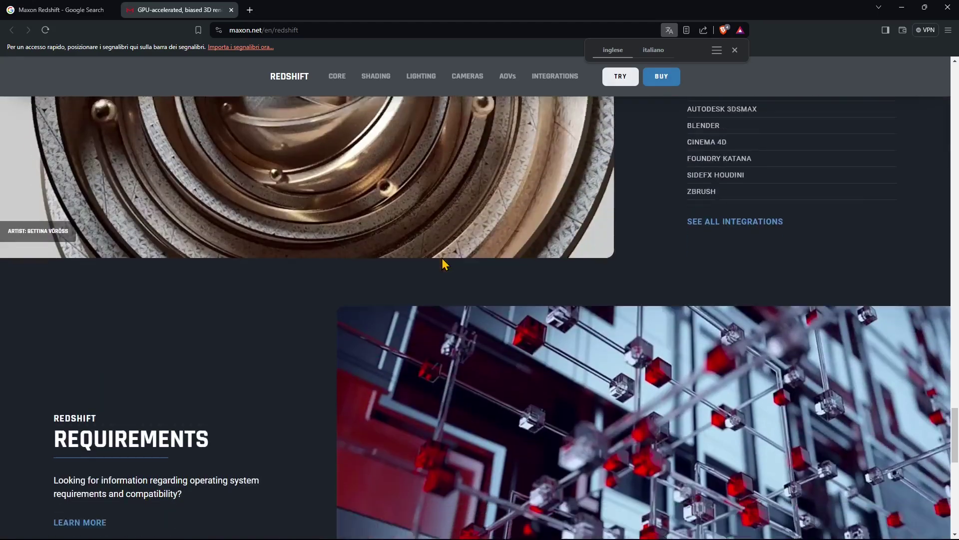
pyautogui.scroll(-10, 441, 258)
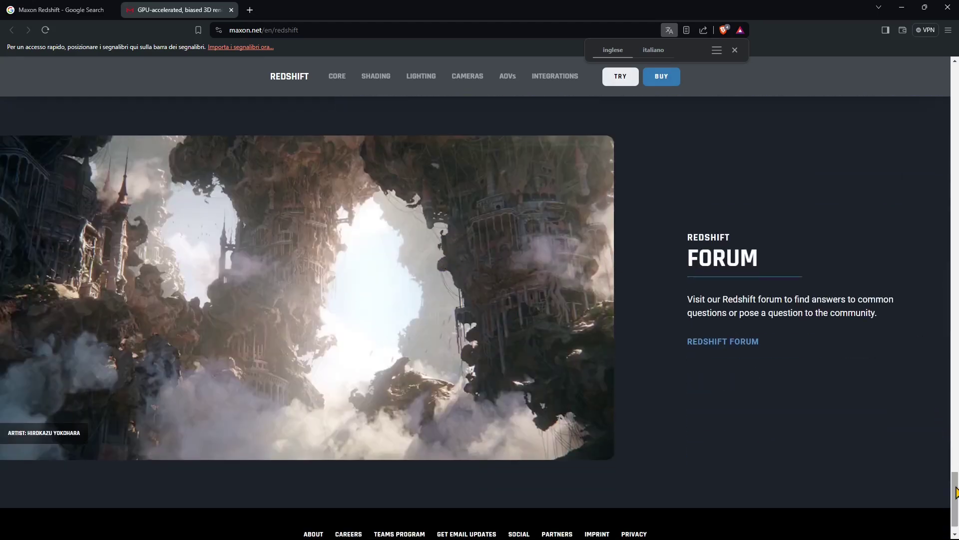
pyautogui.moveTo(955, 492); pyautogui.dragTo(955, 75)
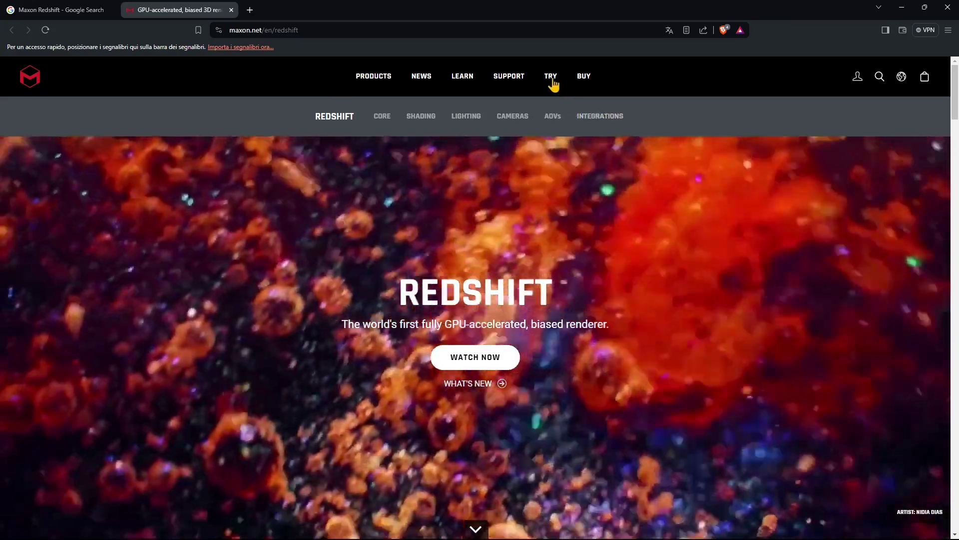
# Step: Open Maxon's TRY and BUY links in new tabs and view Trial Downloads and Plans and Pricing
pyautogui.rightClick(554, 80)
pyautogui.click(568, 86)
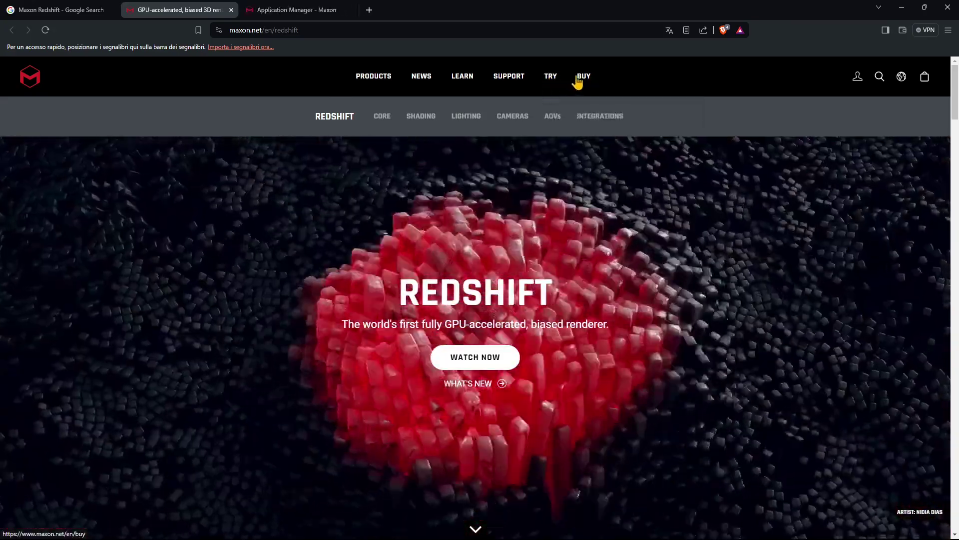
pyautogui.rightClick(578, 82)
pyautogui.click(585, 85)
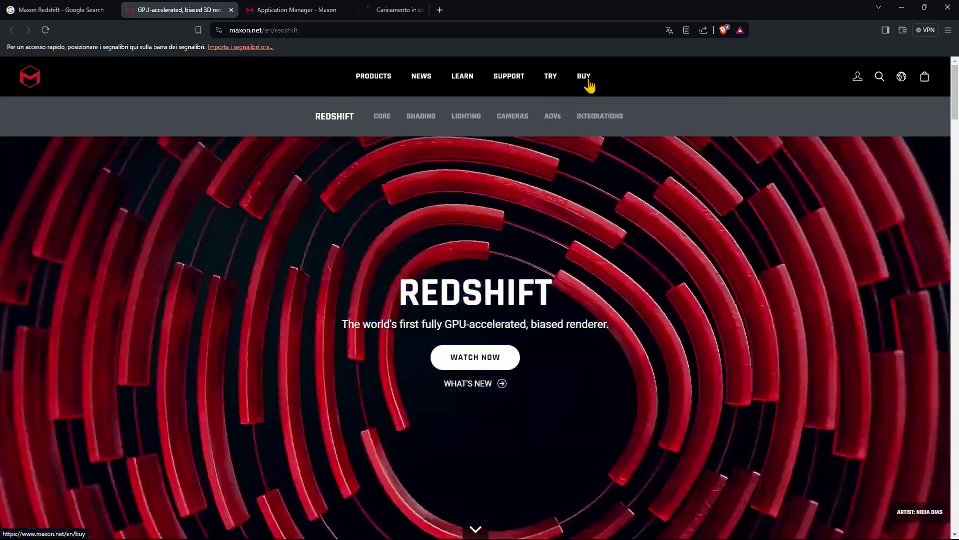
pyautogui.click(275, 10)
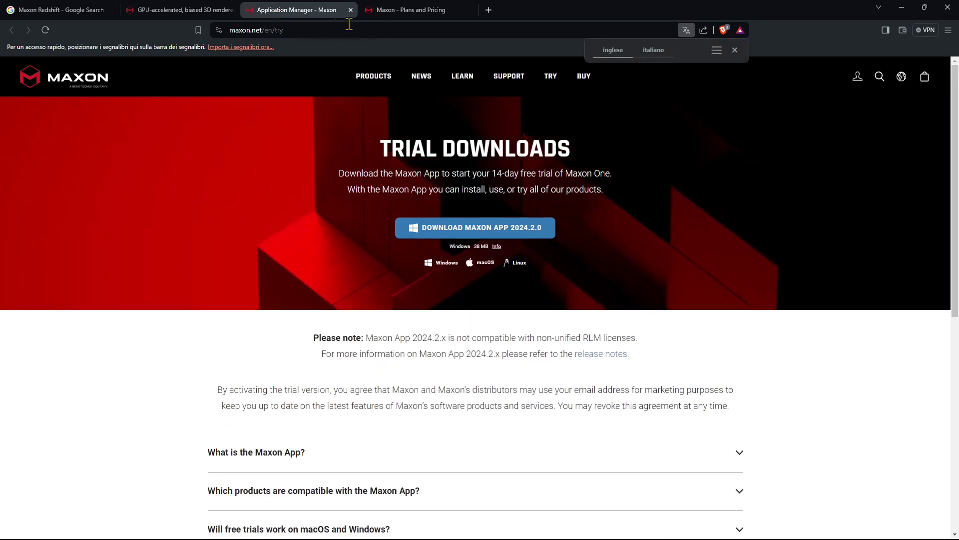
pyautogui.click(395, 14)
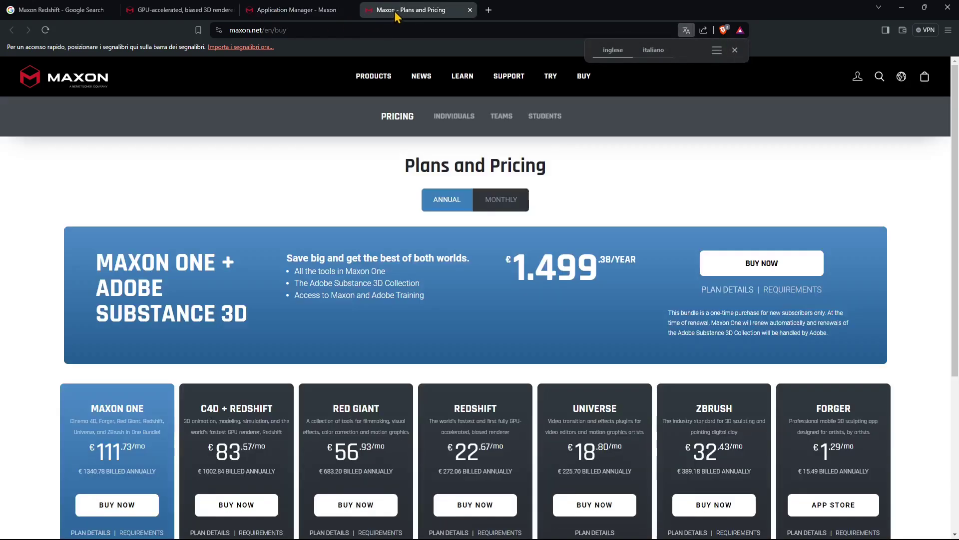
pyautogui.click(300, 10)
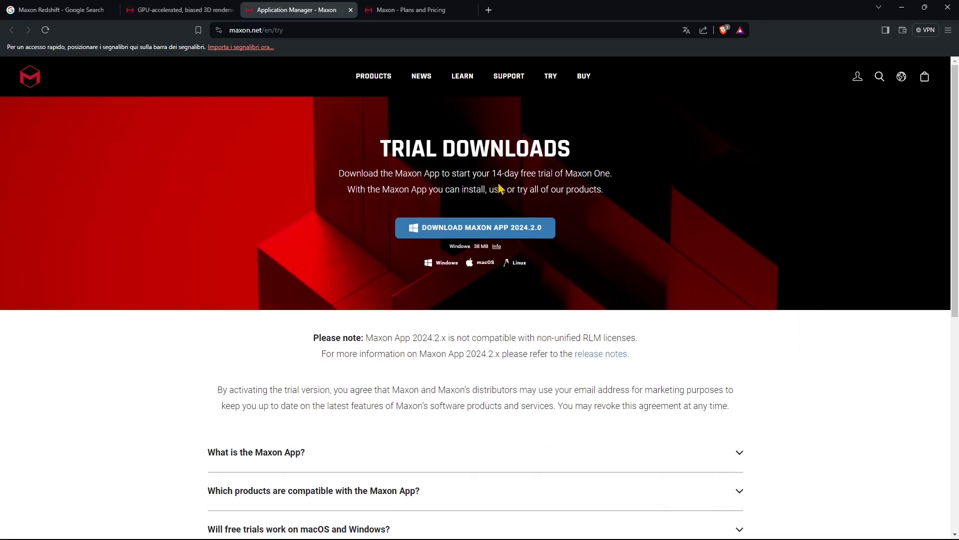
# Step: Highlight the 14-day free trial and Maxon App wording, then go to Plans and Pricing
pyautogui.moveTo(521, 175); pyautogui.dragTo(609, 174)
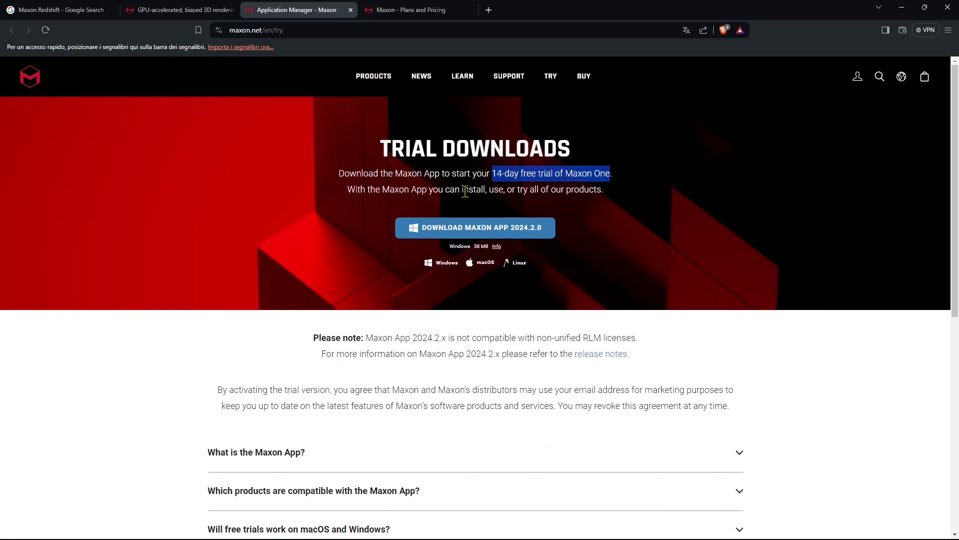
pyautogui.click(350, 173)
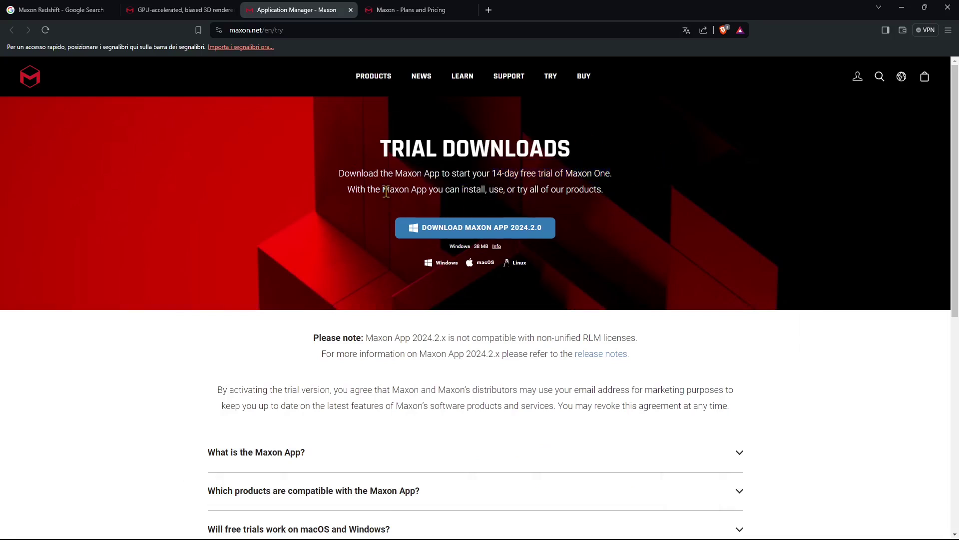
pyautogui.moveTo(394, 191); pyautogui.dragTo(458, 189)
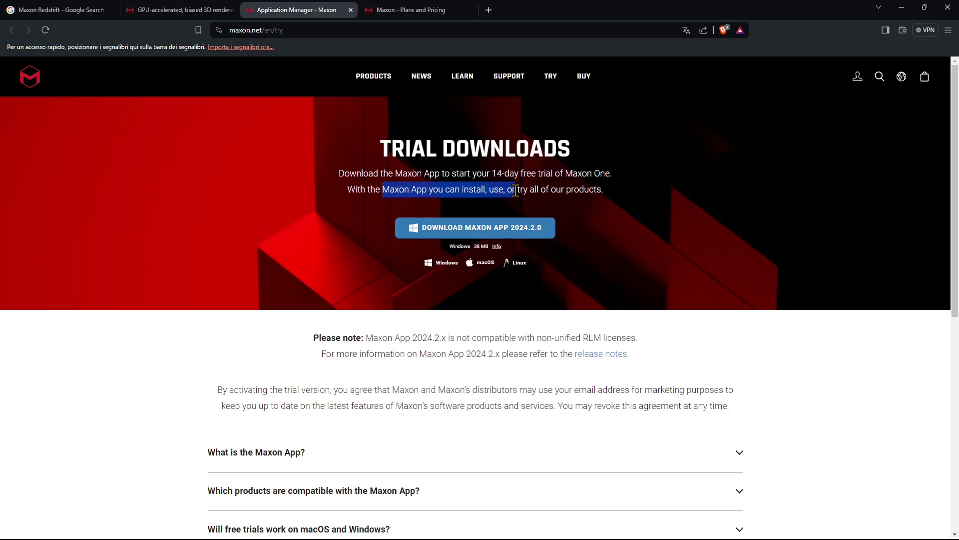
pyautogui.moveTo(516, 191); pyautogui.dragTo(590, 192)
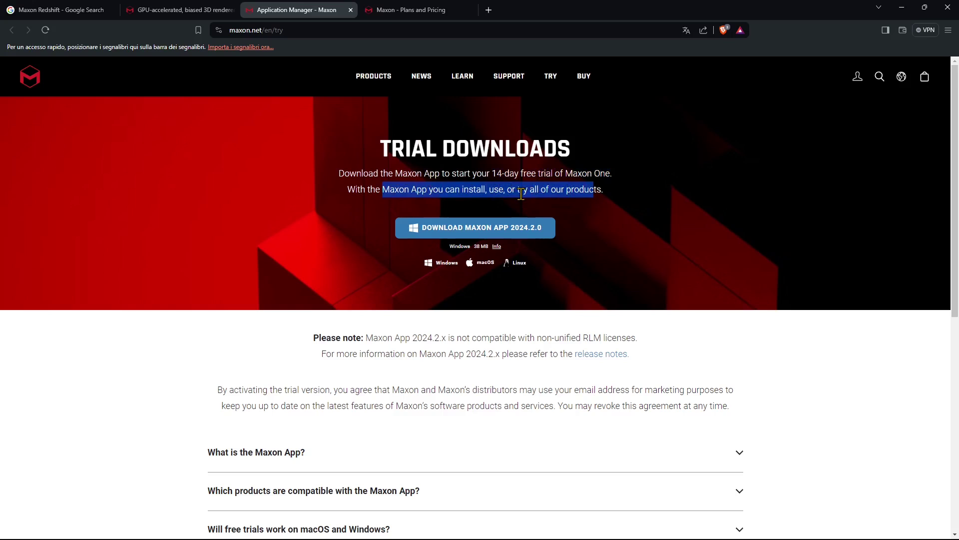
pyautogui.moveTo(521, 194); pyautogui.dragTo(597, 192)
pyautogui.click(555, 213)
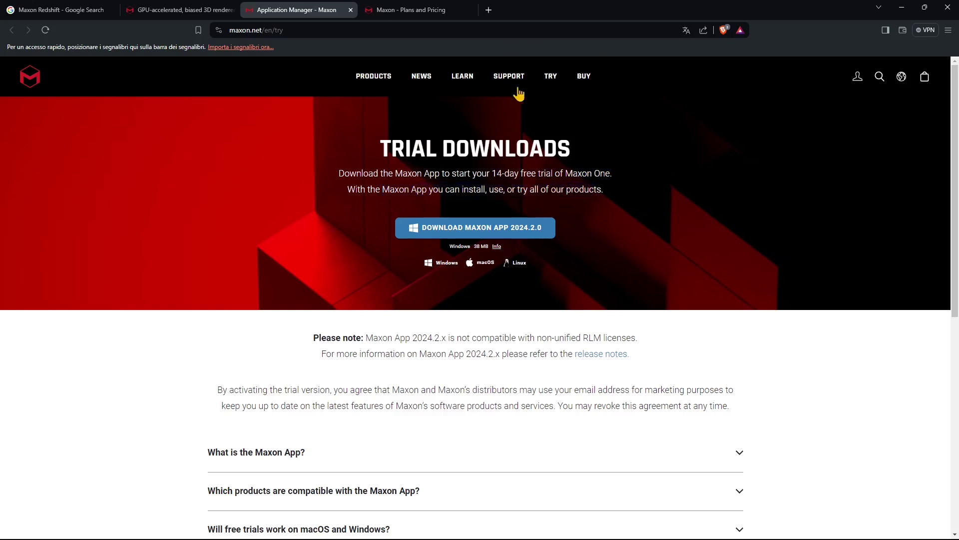
pyautogui.doubleClick(395, 152)
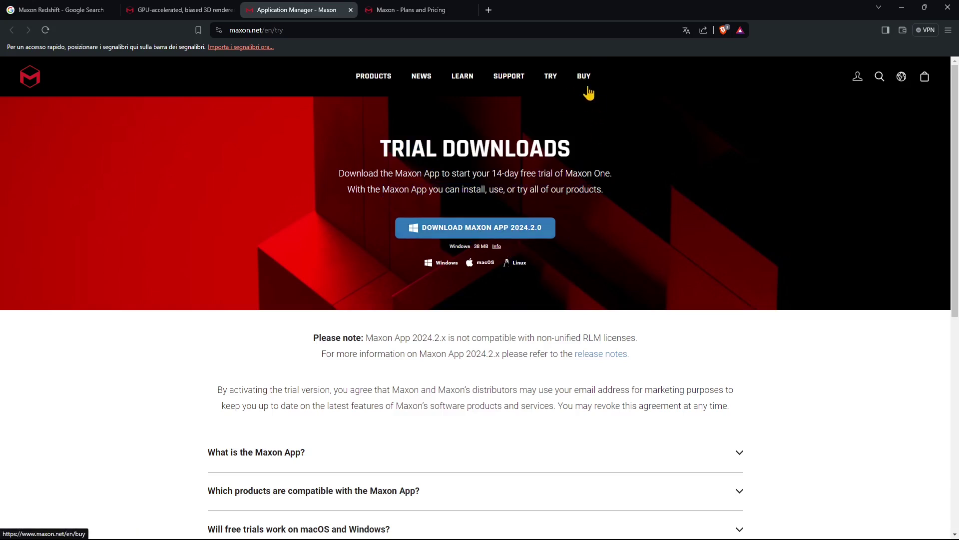
pyautogui.click(585, 80)
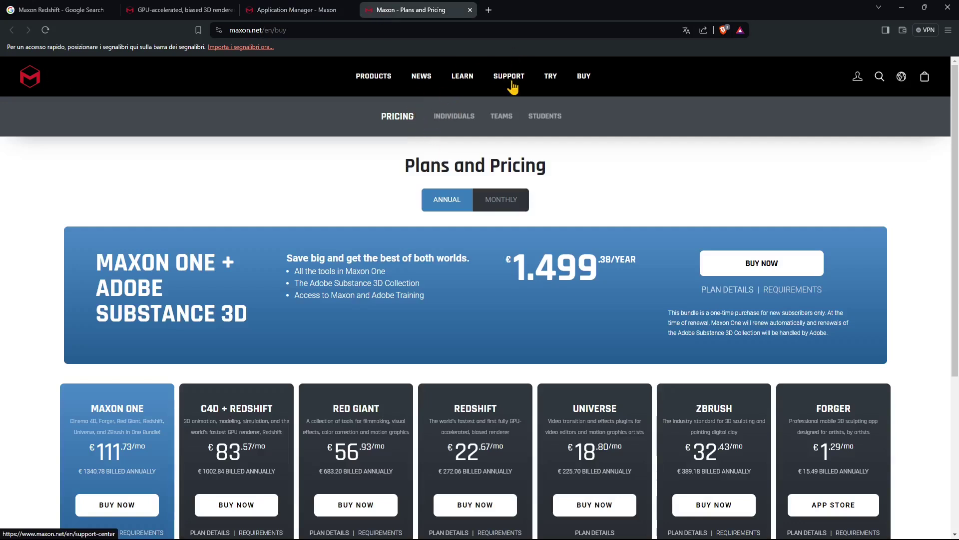
pyautogui.click(552, 117)
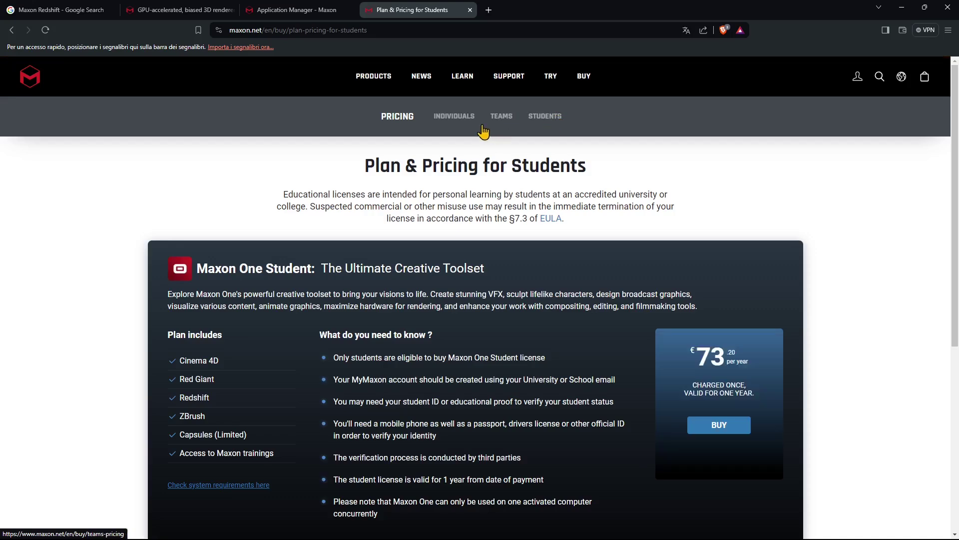
pyautogui.click(424, 121)
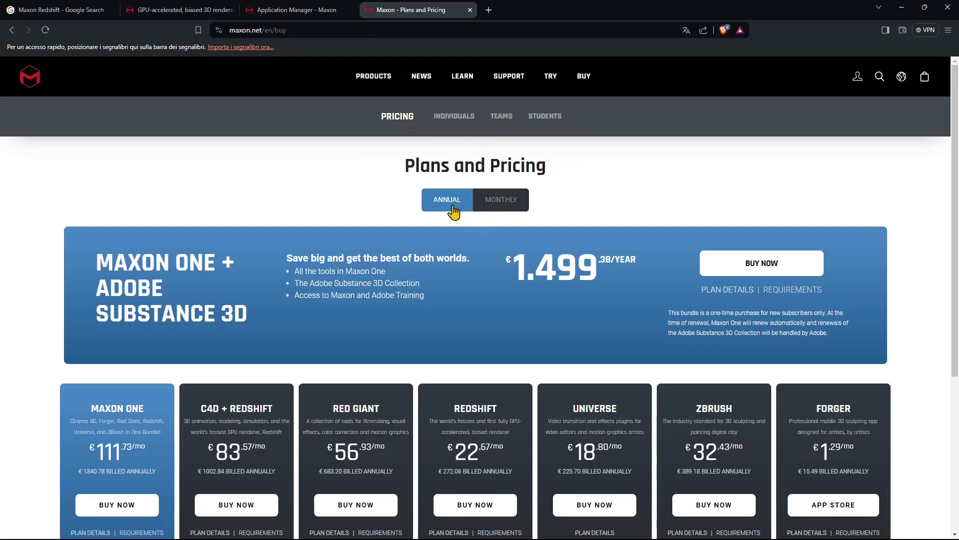
pyautogui.click(492, 209)
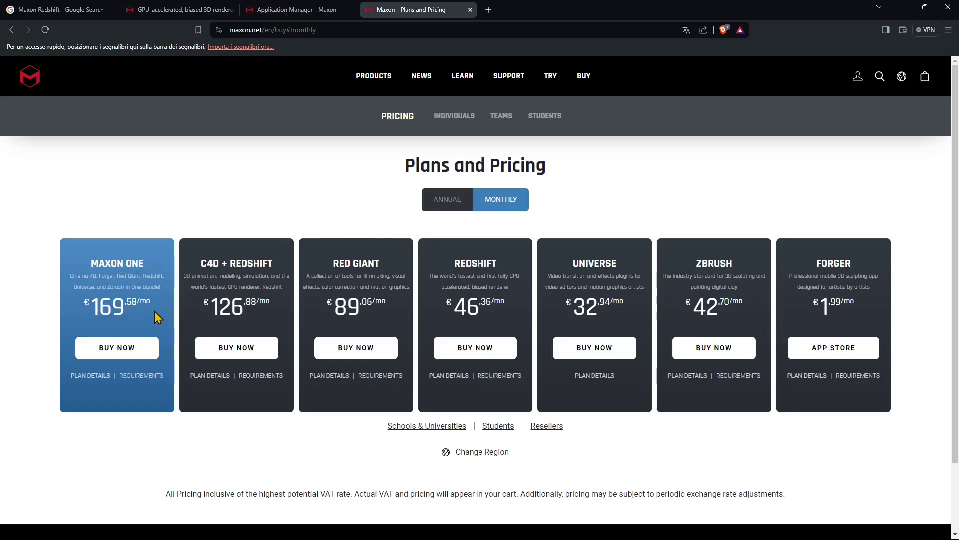
pyautogui.moveTo(114, 310); pyautogui.dragTo(87, 307)
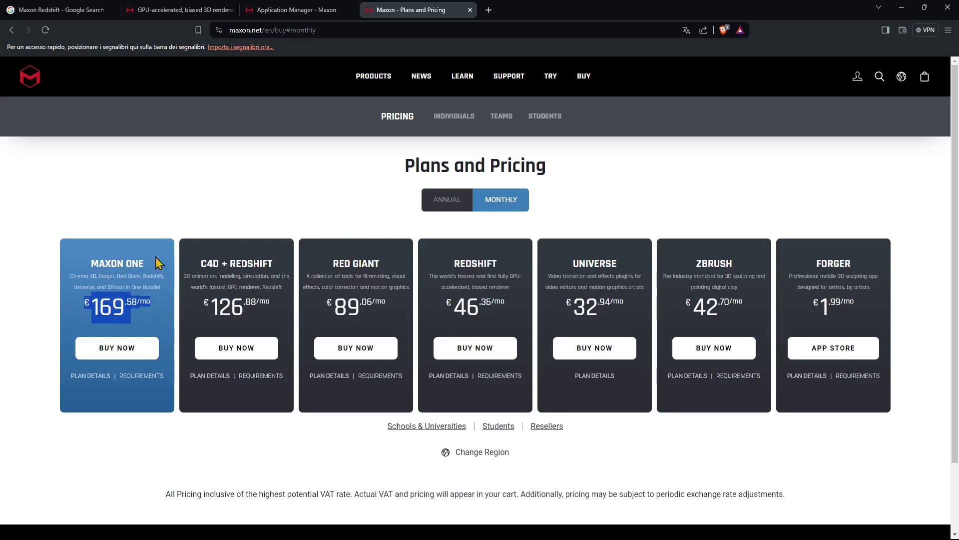
pyautogui.click(446, 201)
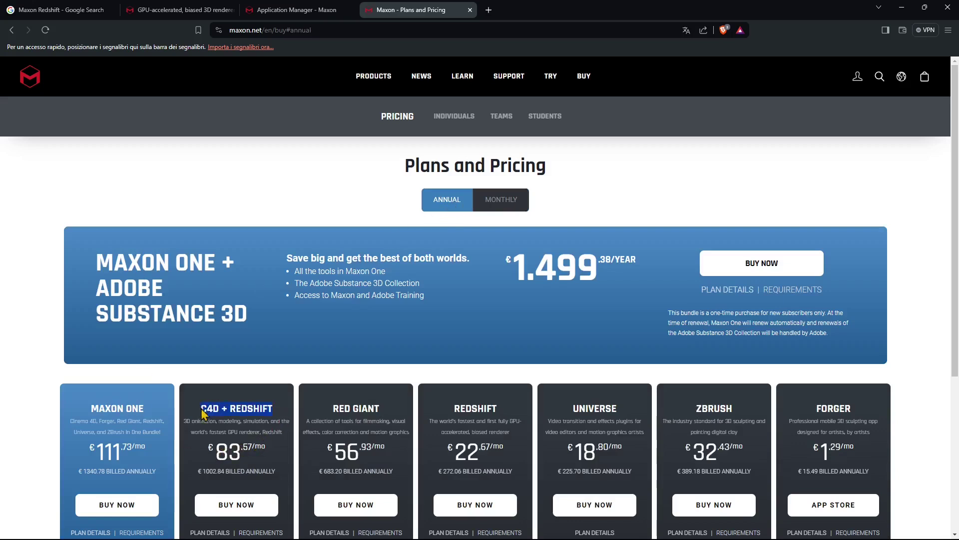
pyautogui.click(476, 196)
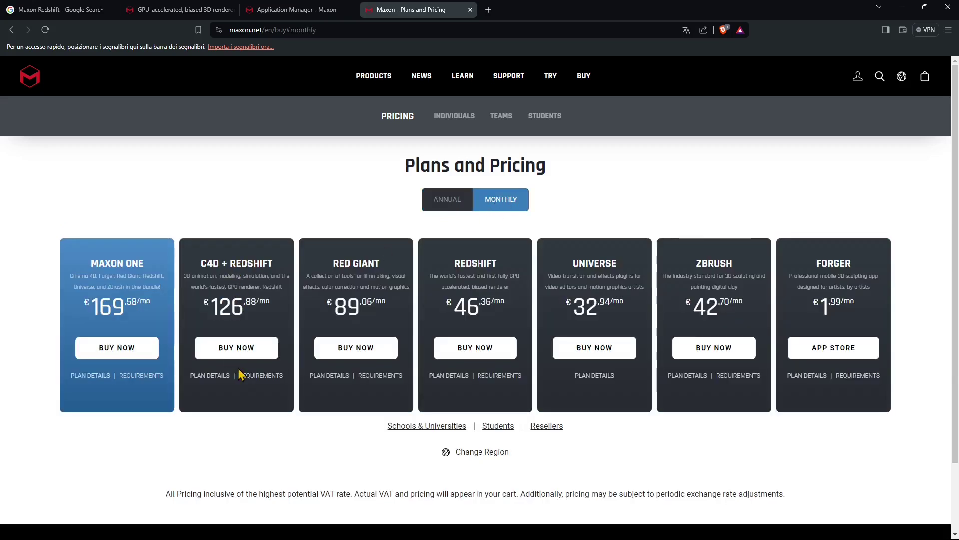
pyautogui.click(214, 377)
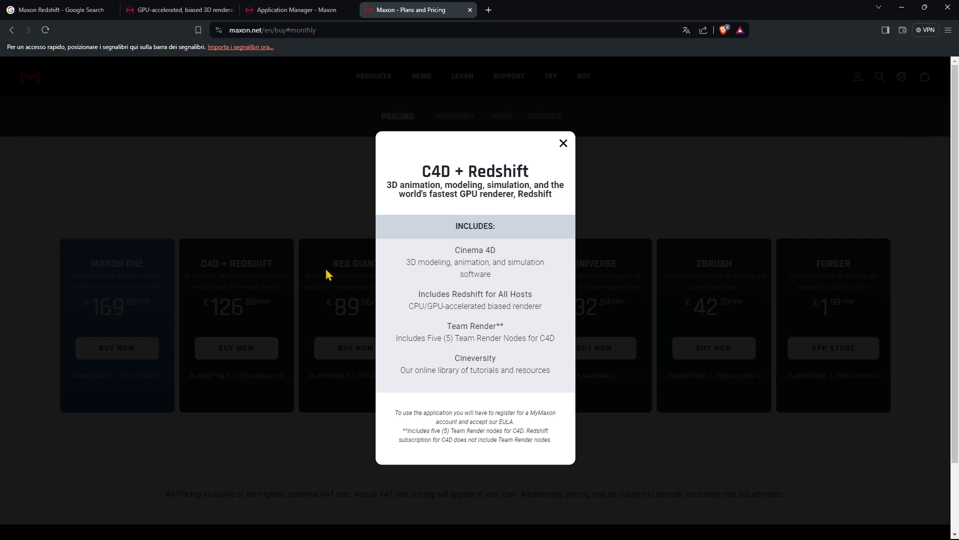
pyautogui.moveTo(451, 250); pyautogui.dragTo(502, 415)
pyautogui.click(563, 143)
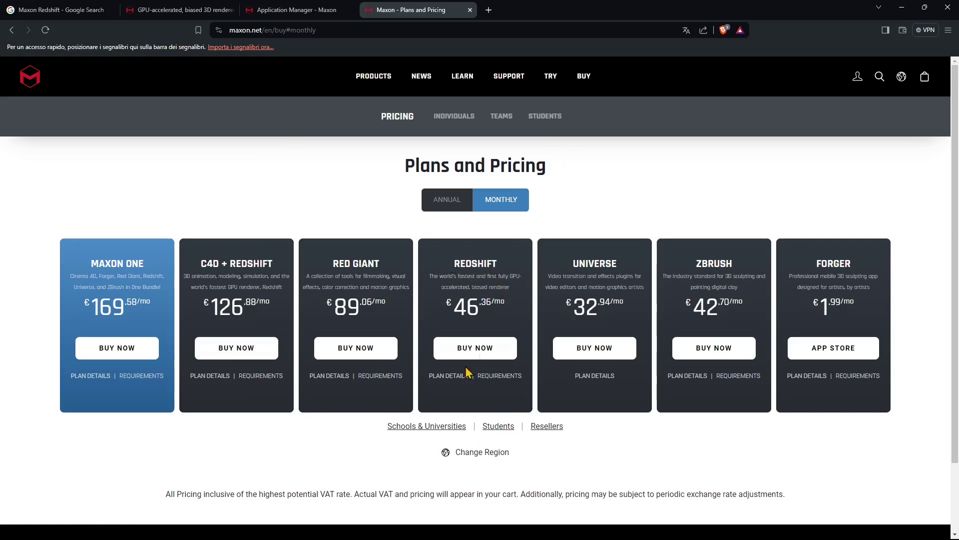
pyautogui.click(449, 377)
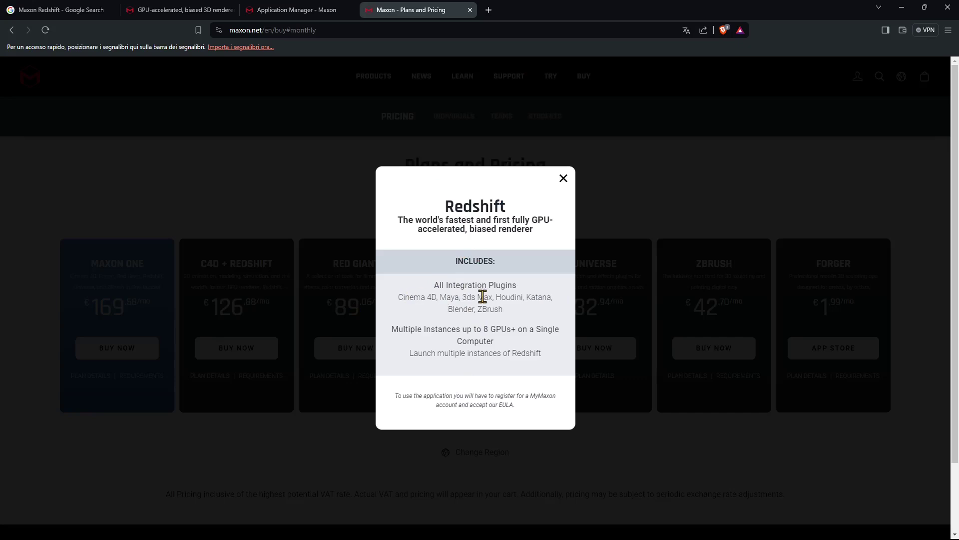
pyautogui.moveTo(402, 298); pyautogui.dragTo(503, 312)
pyautogui.click(411, 299)
pyautogui.moveTo(398, 299); pyautogui.dragTo(525, 326)
pyautogui.click(496, 311)
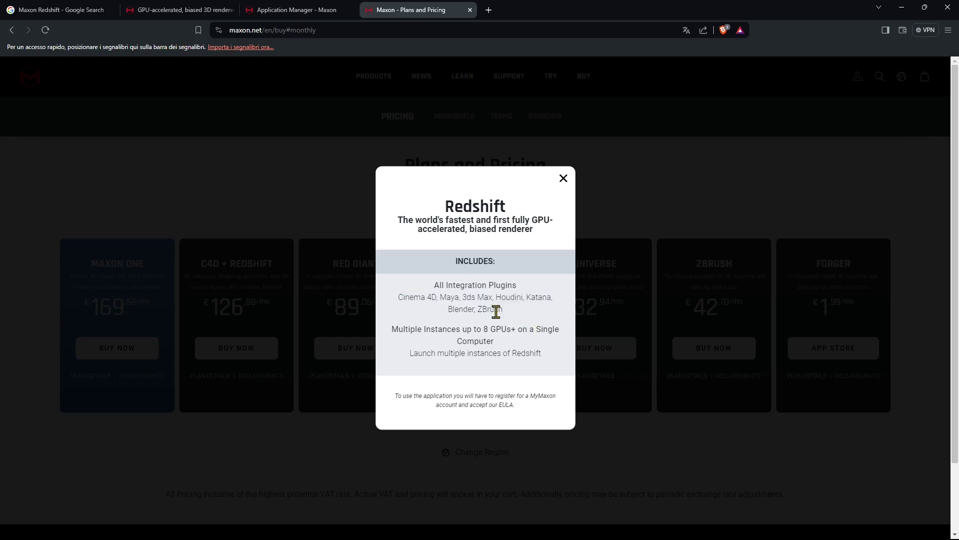
pyautogui.click(562, 180)
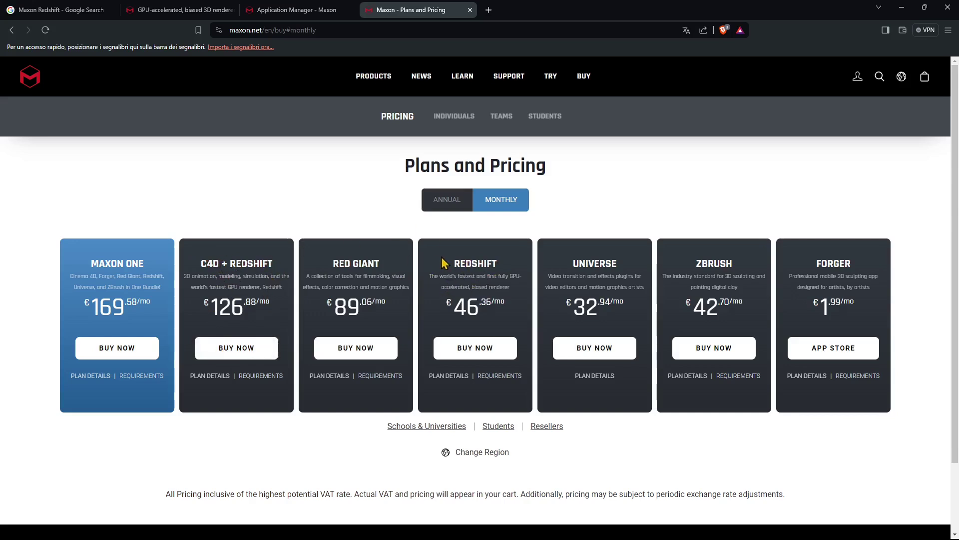
# Step: Pick the C4D + Redshift plan, download Maxon App 2024.2.0, and show it in Download folder
pyautogui.click(275, 342)
pyautogui.click(512, 252)
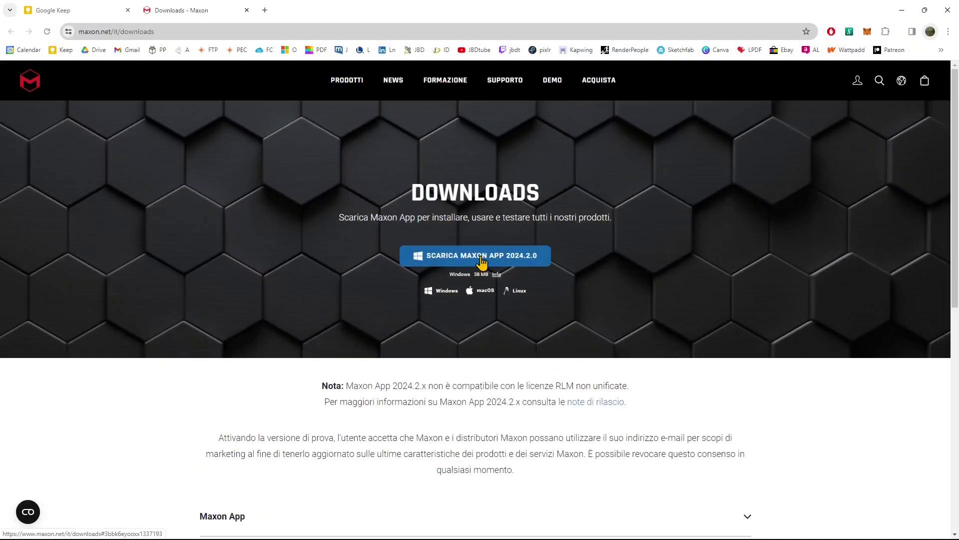
pyautogui.click(482, 261)
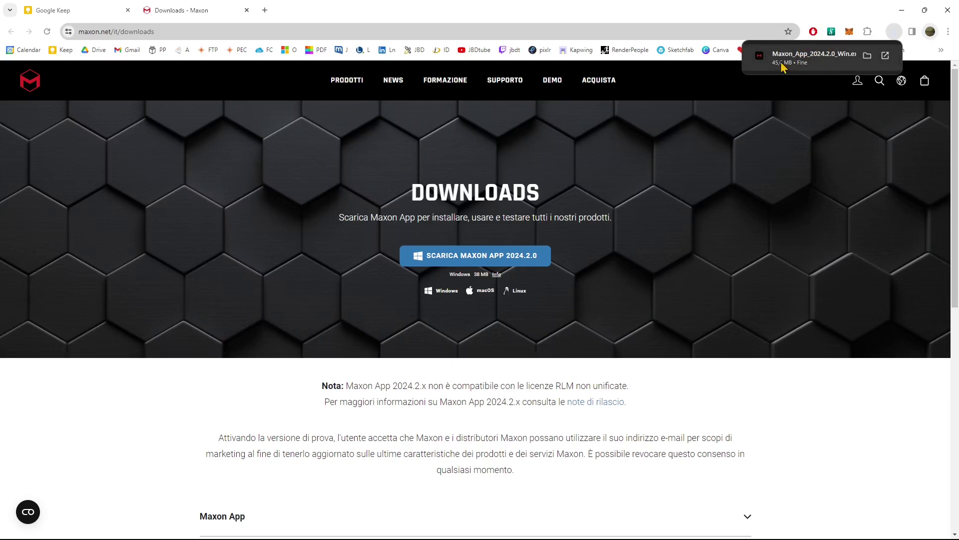
pyautogui.click(868, 57)
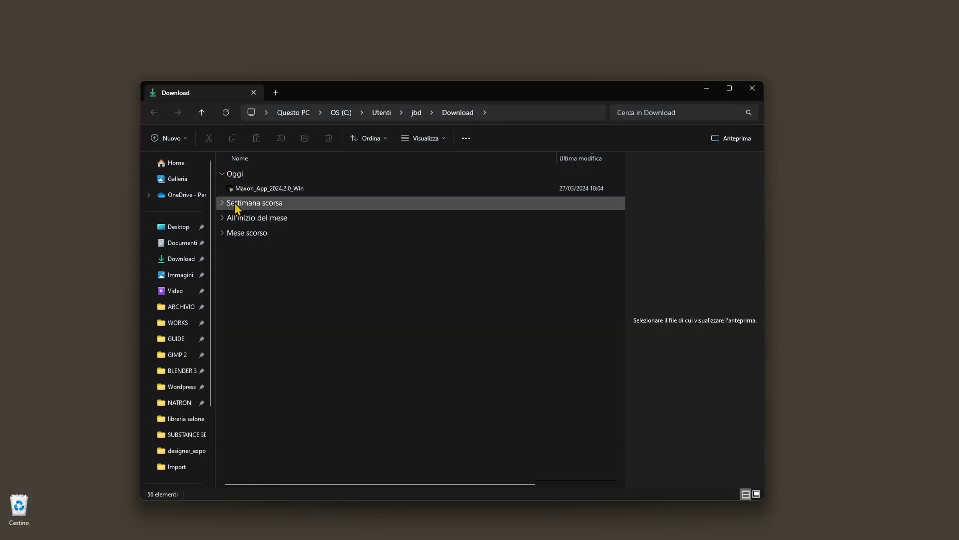
# Step: Launch Maxon_App_2024.2.0_Win and start installing Cinema 4D from All Products
pyautogui.doubleClick(278, 194)
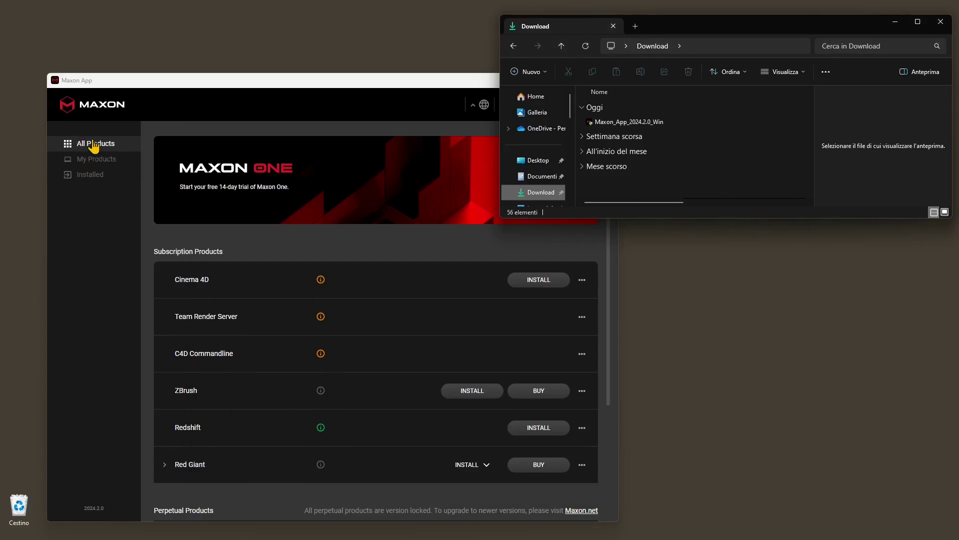
pyautogui.scroll(-3, 274, 364)
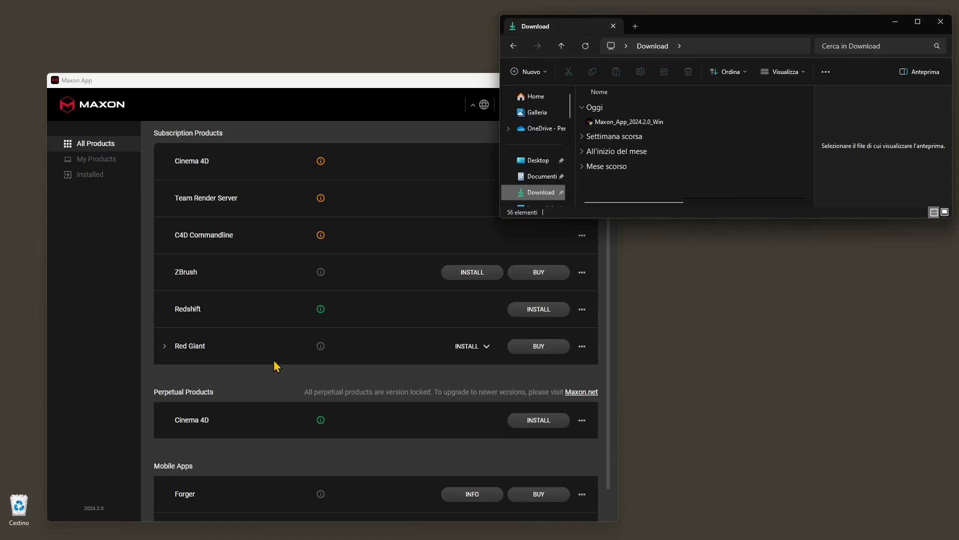
pyautogui.scroll(1, 276, 366)
pyautogui.scroll(-1, 274, 365)
pyautogui.scroll(6, 276, 364)
pyautogui.click(539, 279)
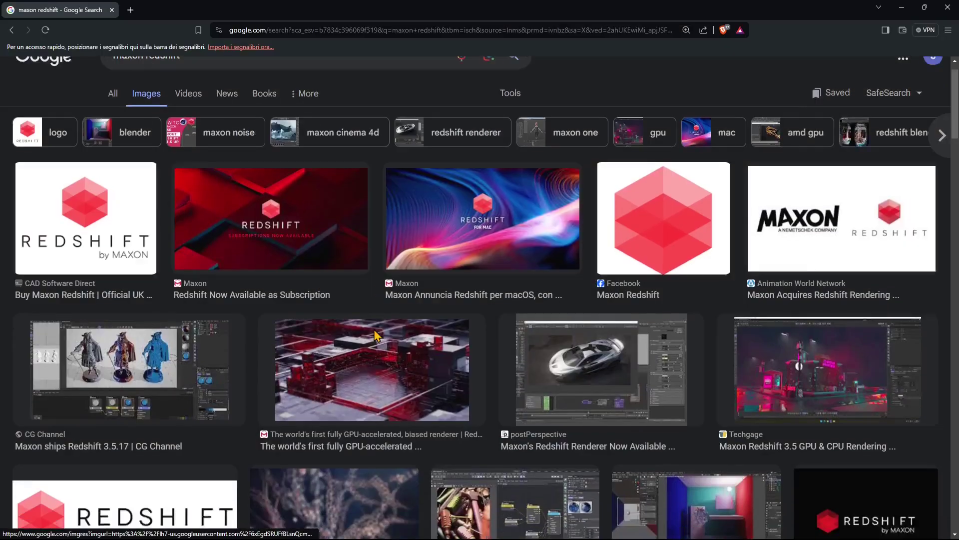
# Step: Scroll the maxon redshift image results, then search for 'maxon redshift rendering'
pyautogui.scroll(-3, 375, 336)
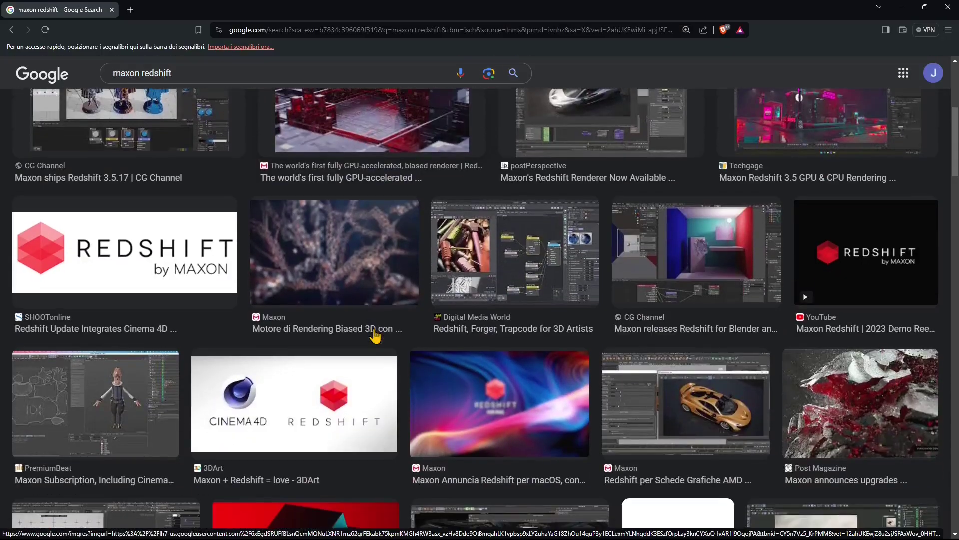
pyautogui.scroll(-6, 374, 336)
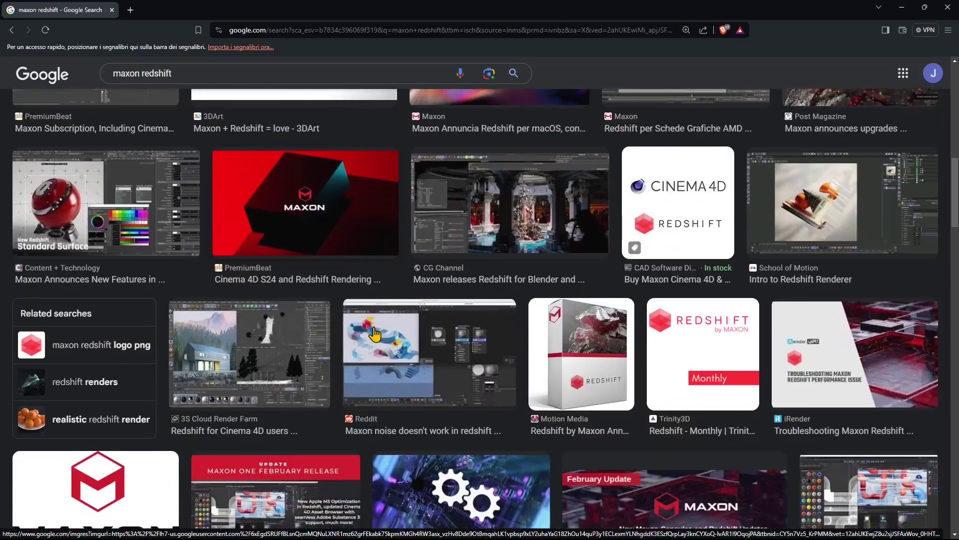
pyautogui.scroll(-5, 374, 334)
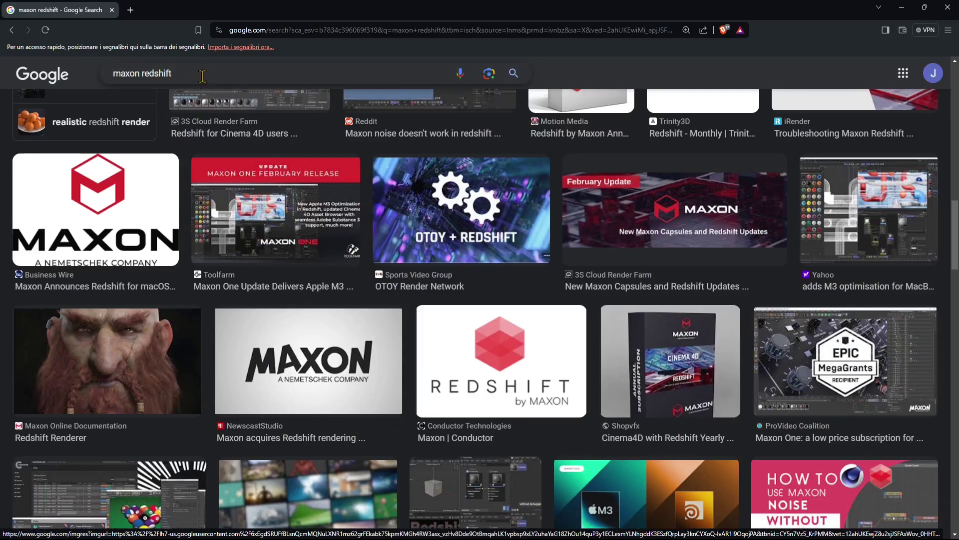
pyautogui.click(206, 73)
pyautogui.write('rende')
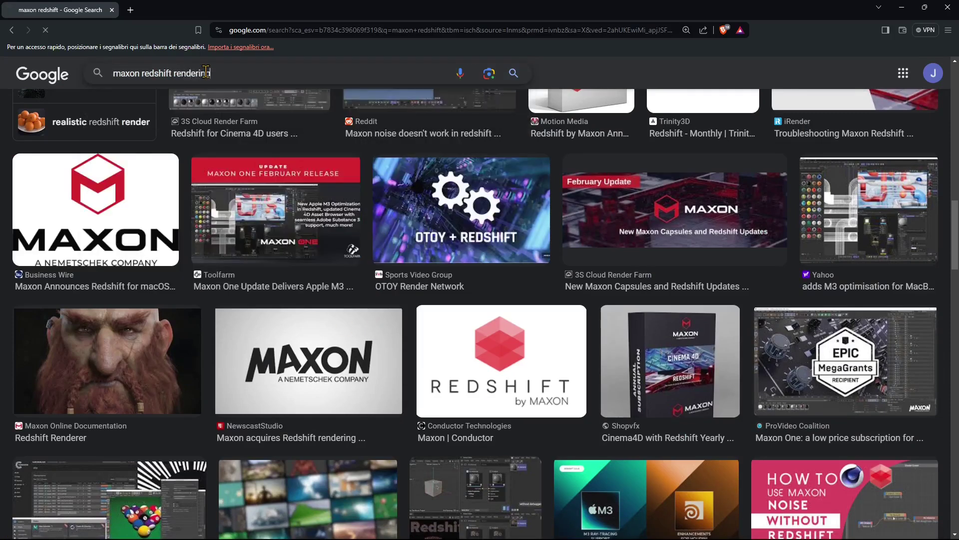
pyautogui.write('ring')
pyautogui.press('Return')
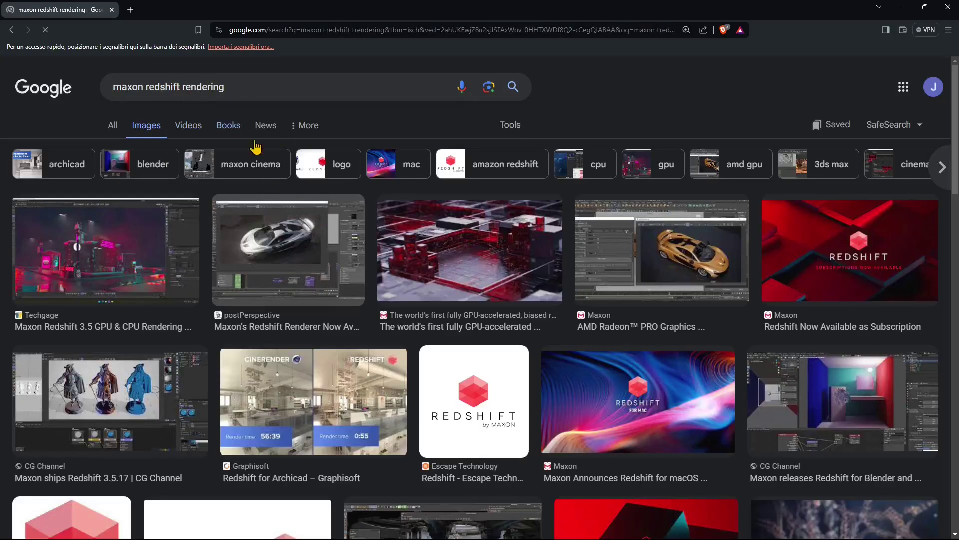
# Step: Scroll down through the Google Images results for 'maxon redshift rendering'
pyautogui.scroll(-2, 259, 148)
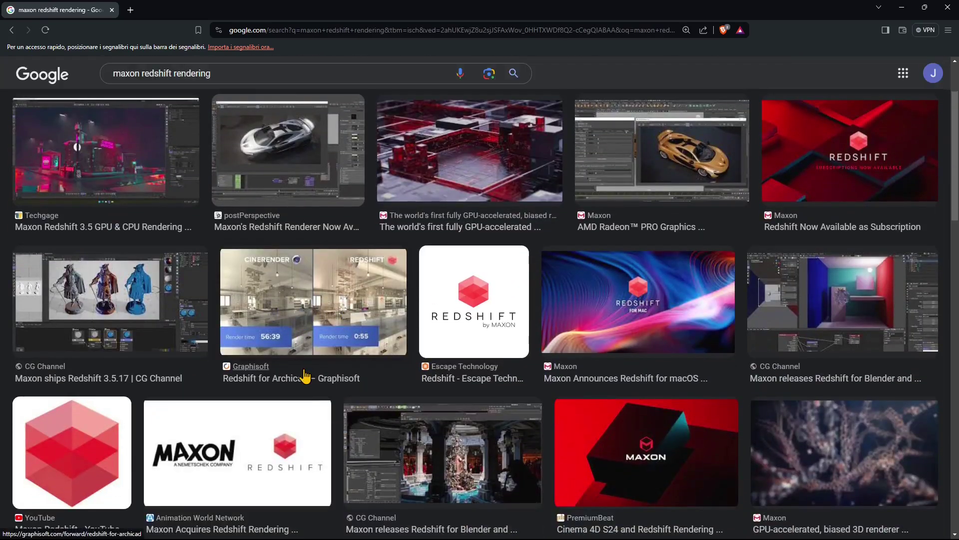
pyautogui.scroll(-4, 223, 327)
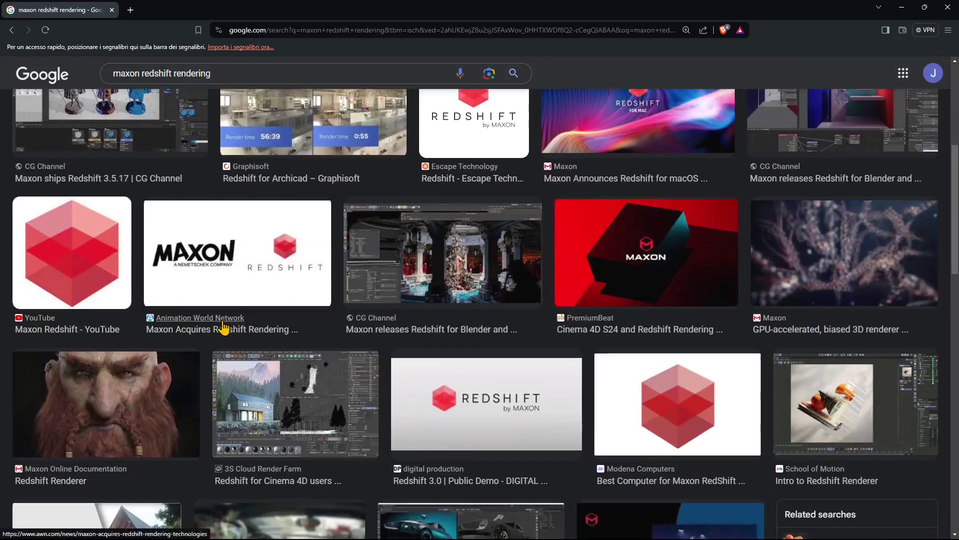
pyautogui.scroll(-6, 222, 327)
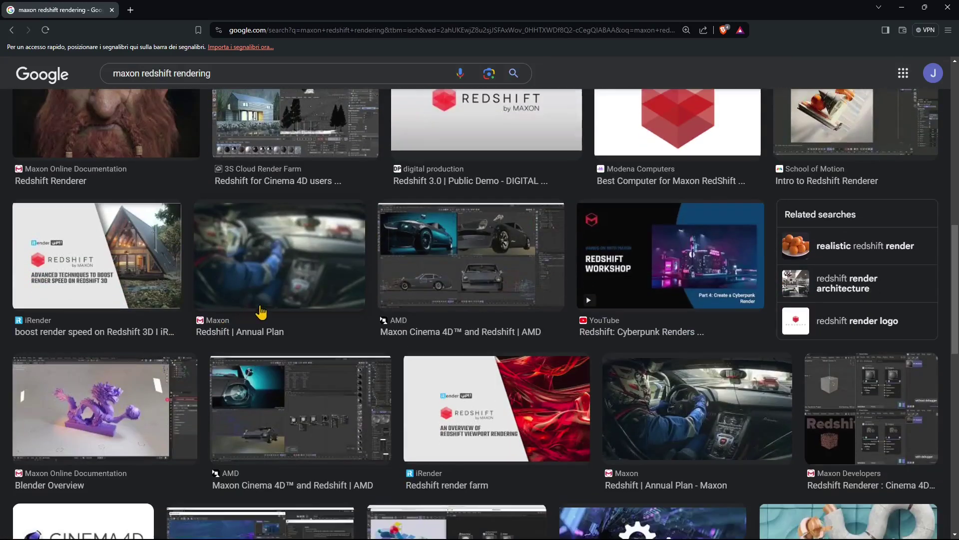
pyautogui.scroll(-2, 275, 309)
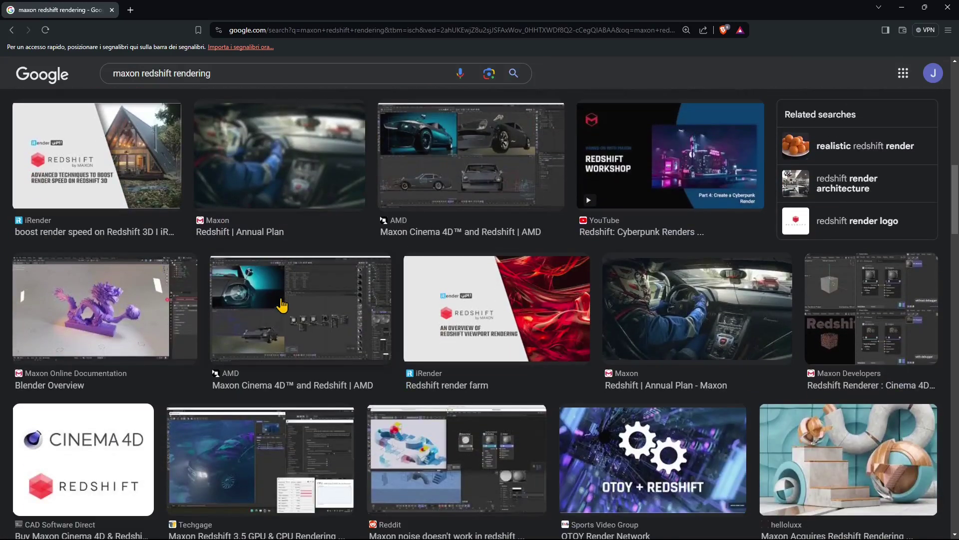
pyautogui.scroll(-3, 306, 341)
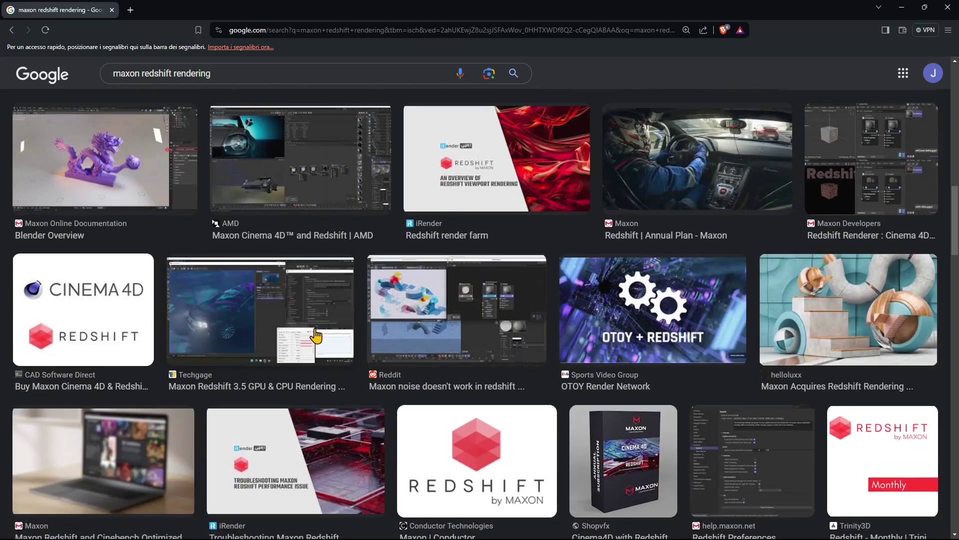
pyautogui.scroll(-1, 315, 336)
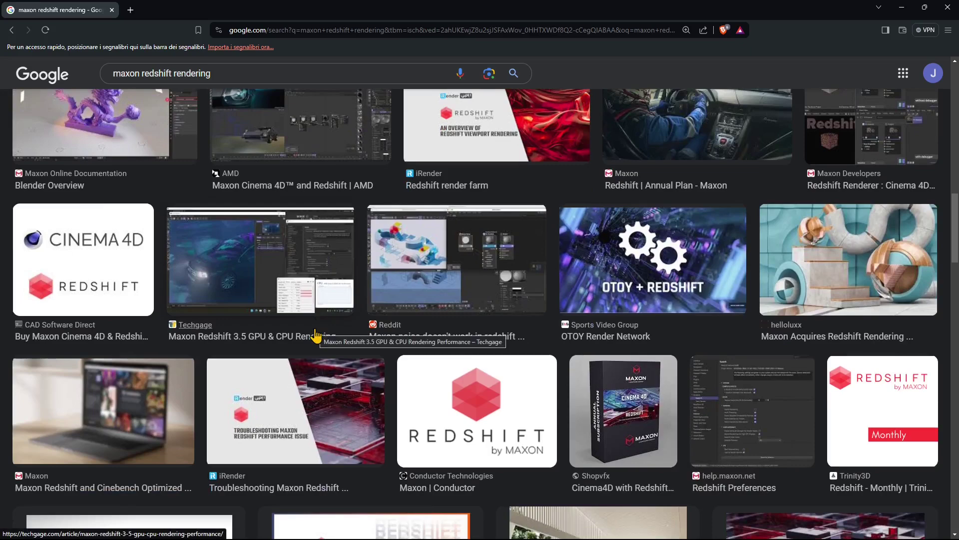
pyautogui.scroll(-6, 315, 336)
pyautogui.scroll(-5, 315, 335)
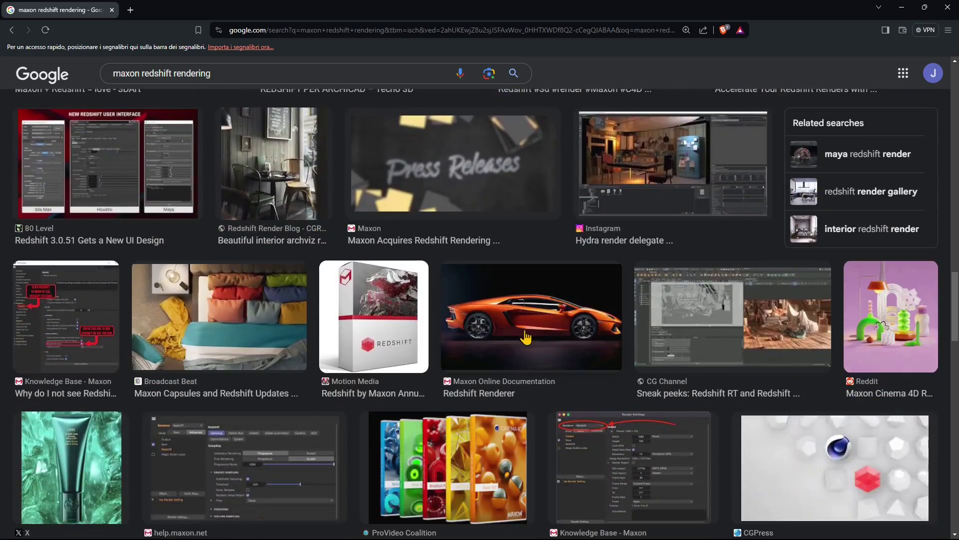
pyautogui.scroll(-3, 529, 336)
pyautogui.scroll(-5, 528, 336)
pyautogui.scroll(-4, 529, 336)
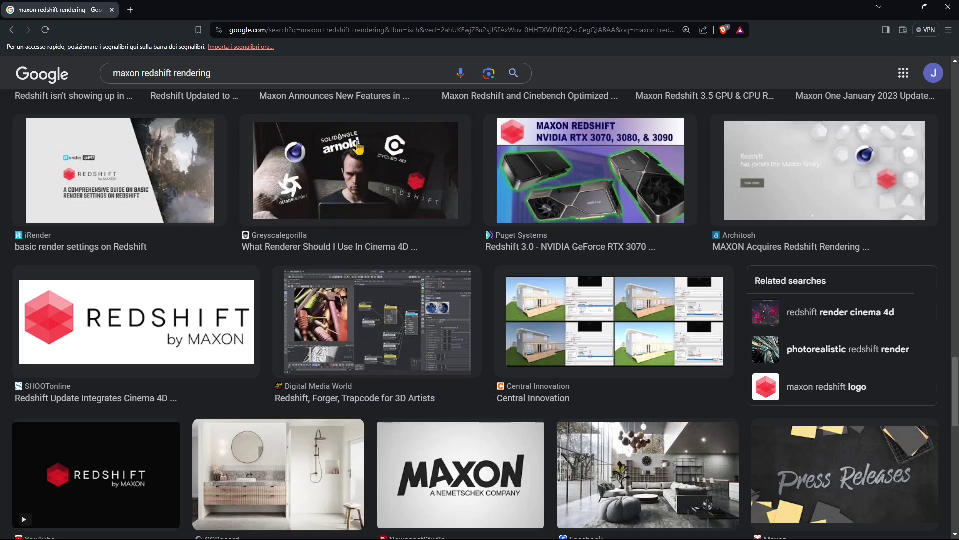
pyautogui.scroll(-7, 313, 195)
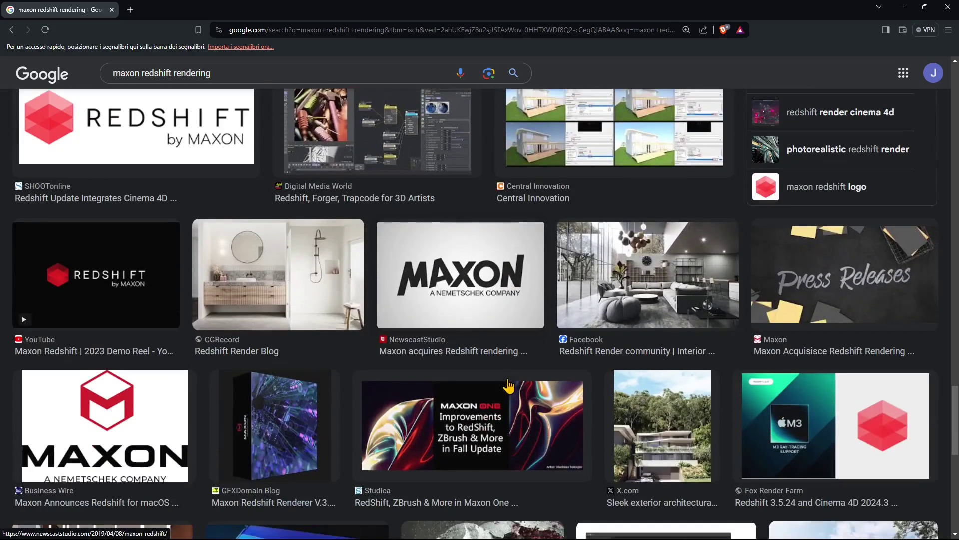
pyautogui.scroll(-10, 509, 386)
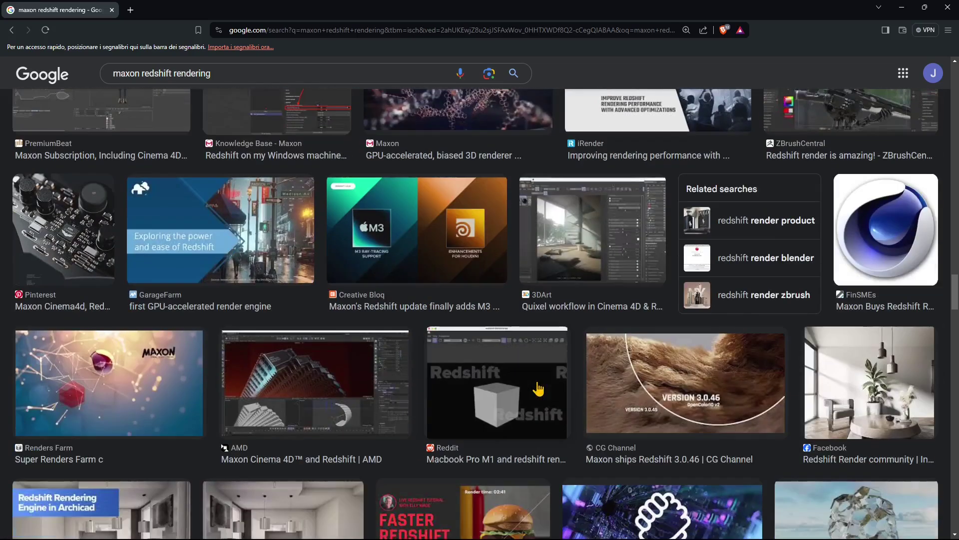
pyautogui.scroll(-14, 539, 387)
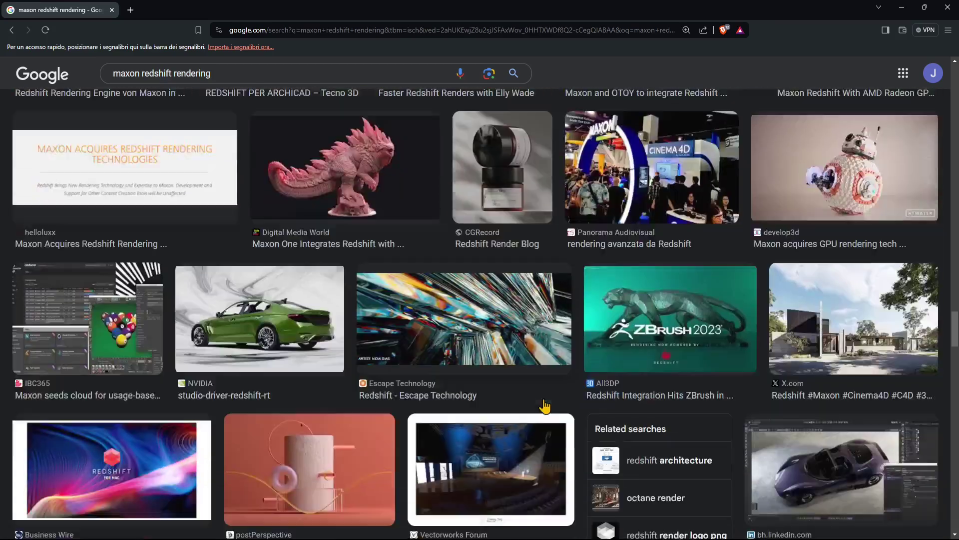
pyautogui.scroll(-9, 545, 406)
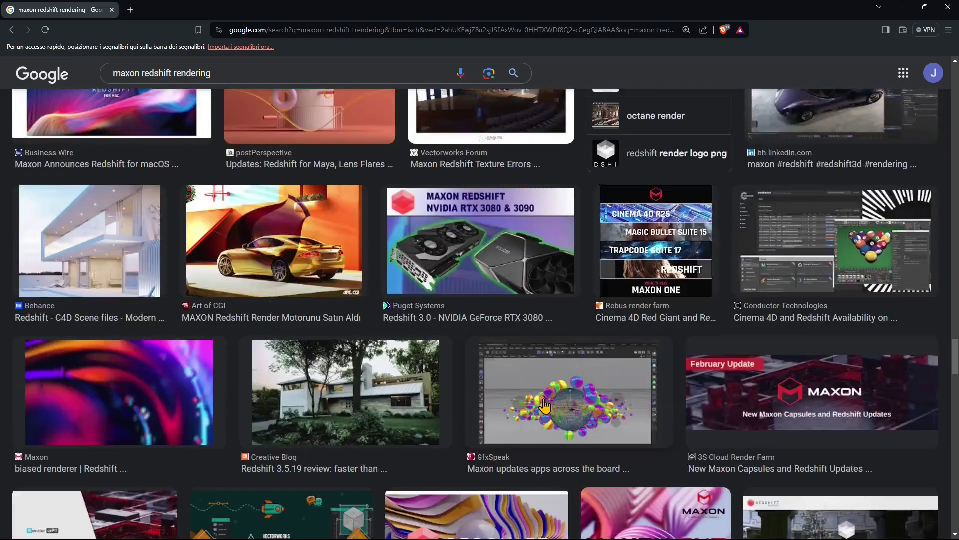
pyautogui.scroll(-3, 546, 404)
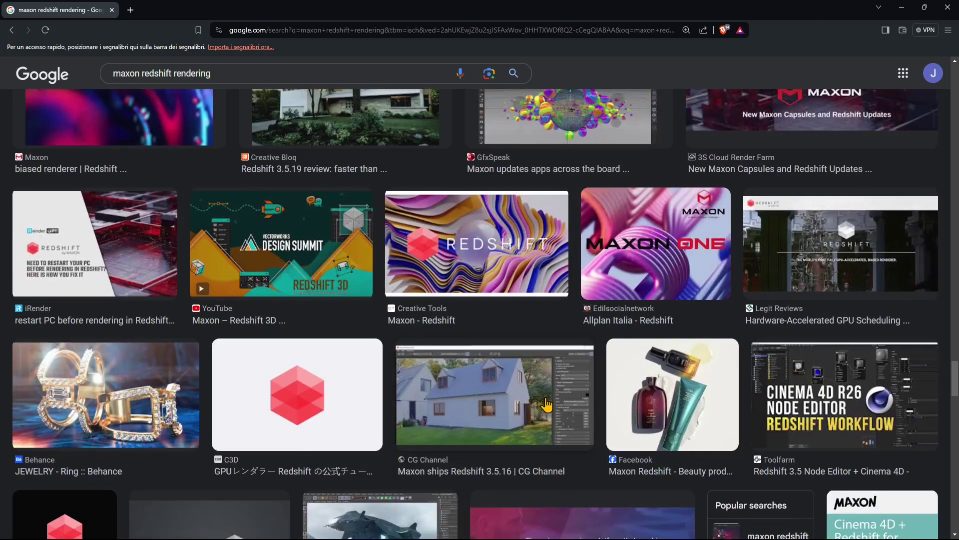
pyautogui.scroll(-2, 547, 403)
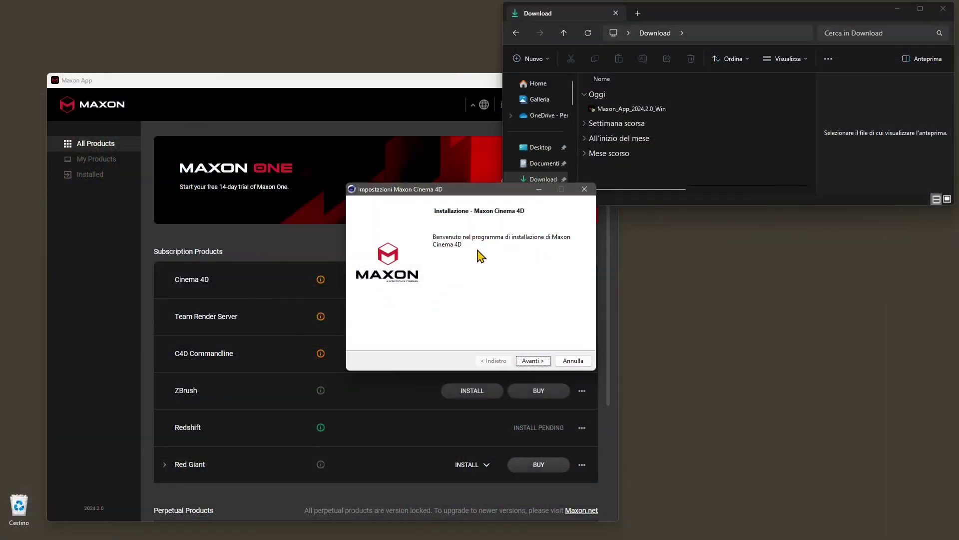
# Step: Install Cinema 4D 2024.3.2 in the default folder with 'Avvia Maxon Cinema 4D' left checked
pyautogui.click(533, 361)
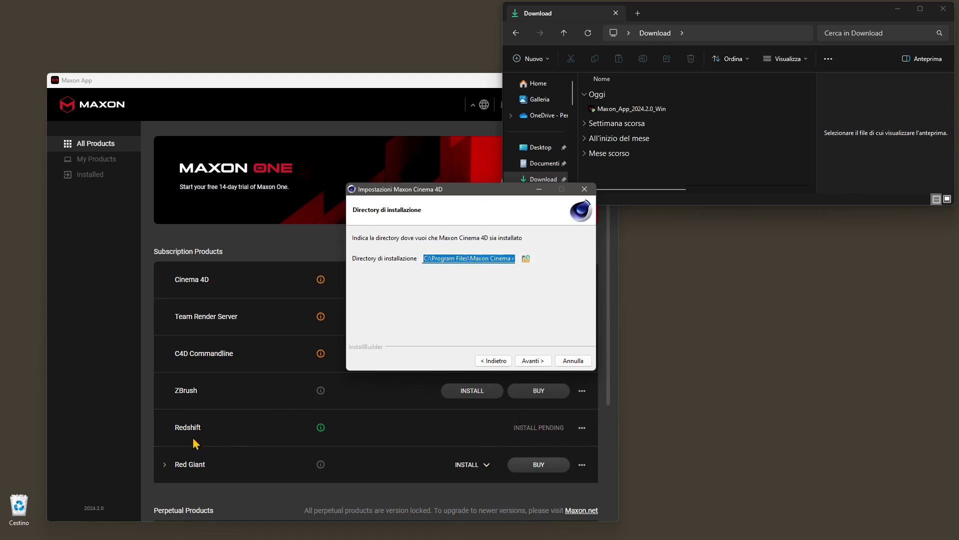
pyautogui.click(532, 363)
pyautogui.click(531, 363)
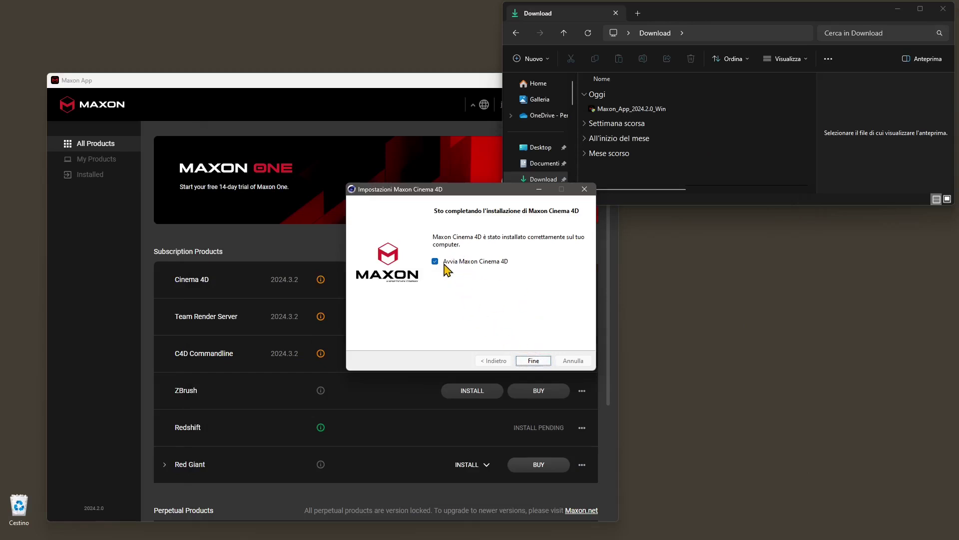
pyautogui.click(540, 363)
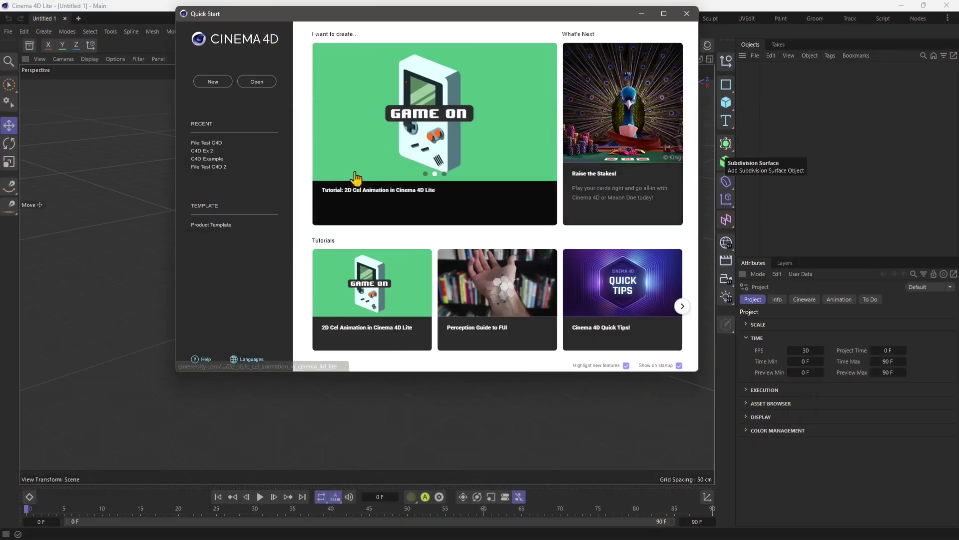
# Step: Close Cinema 4D's Quick Start window
pyautogui.click(687, 14)
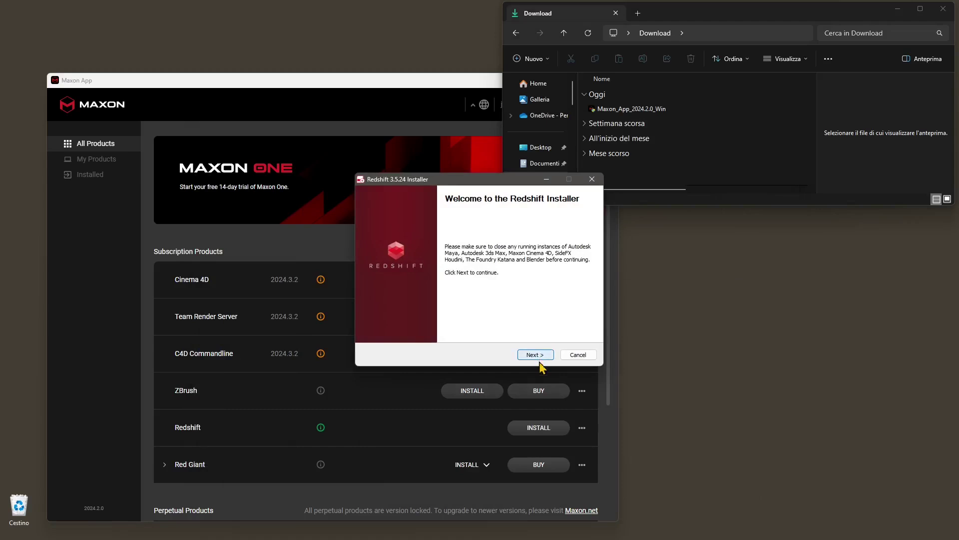
# Step: Get past the Redshift 3.5.24 welcome page and collapse every host plugin list, from Maya to Blender
pyautogui.click(535, 354)
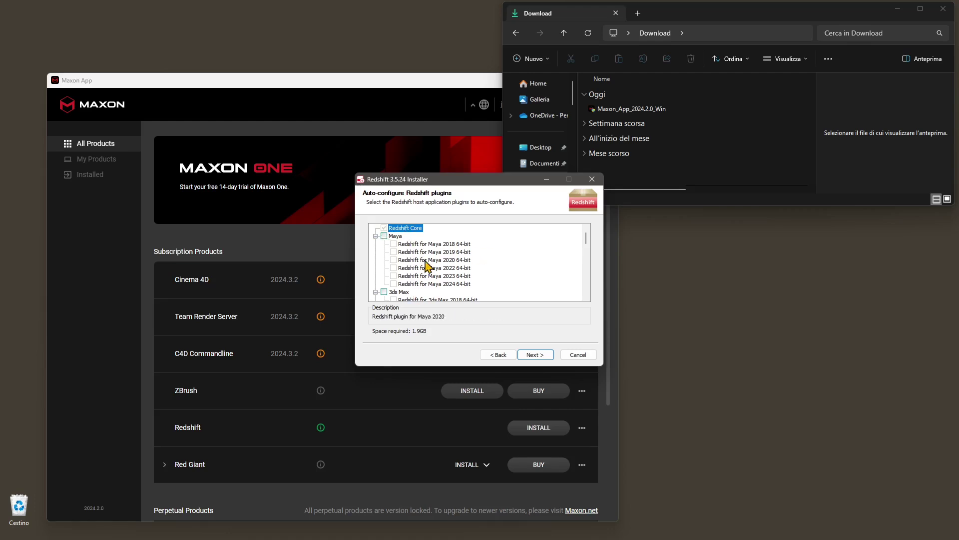
pyautogui.click(375, 236)
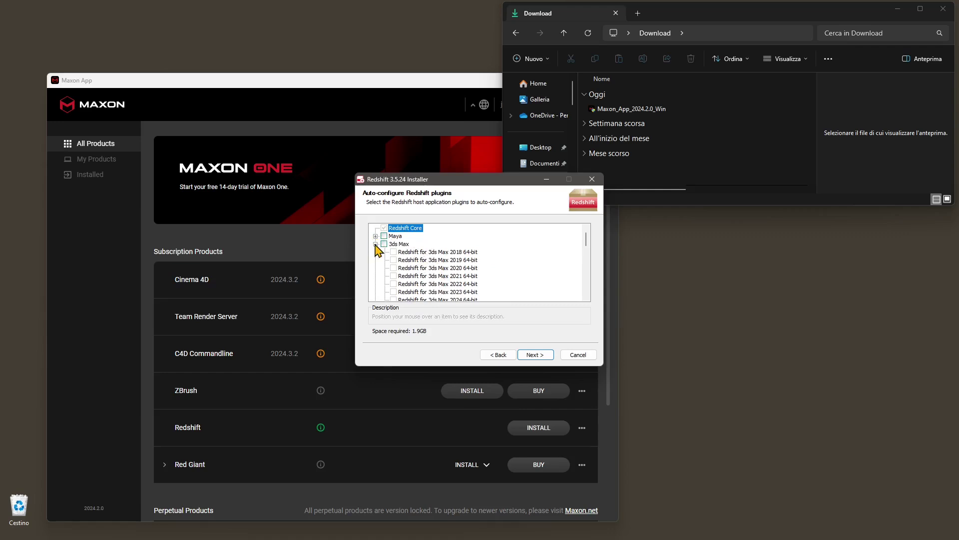
pyautogui.click(375, 244)
pyautogui.click(376, 251)
pyautogui.click(376, 252)
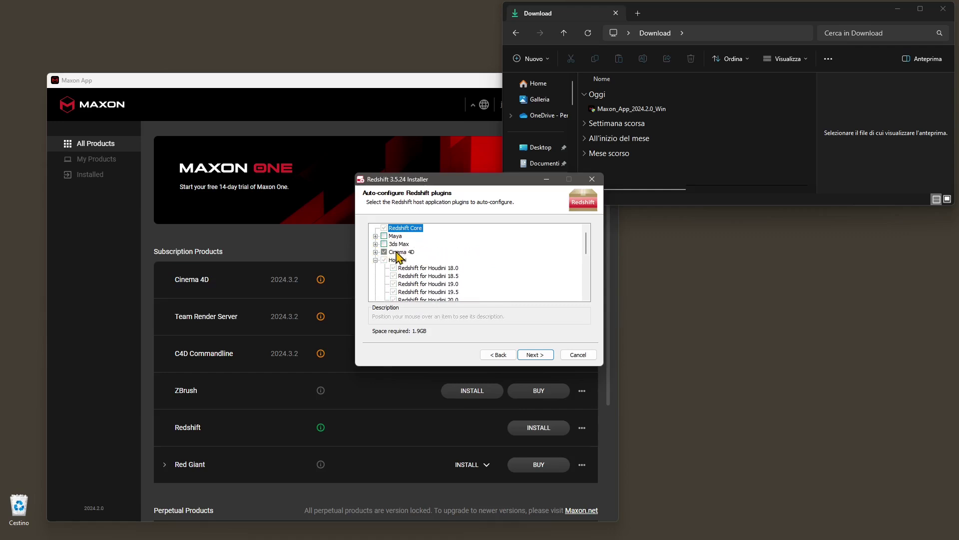
pyautogui.click(376, 260)
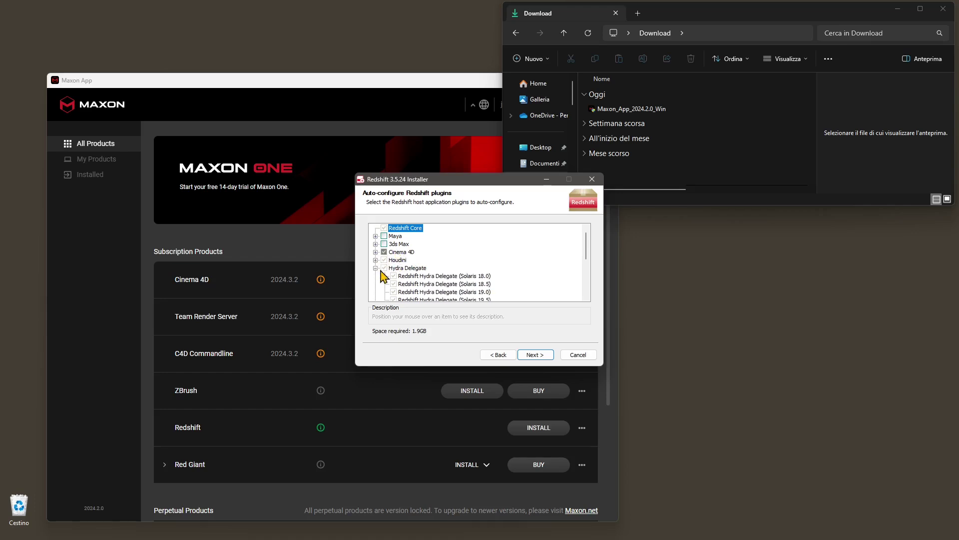
pyautogui.click(375, 268)
pyautogui.click(375, 276)
pyautogui.click(398, 284)
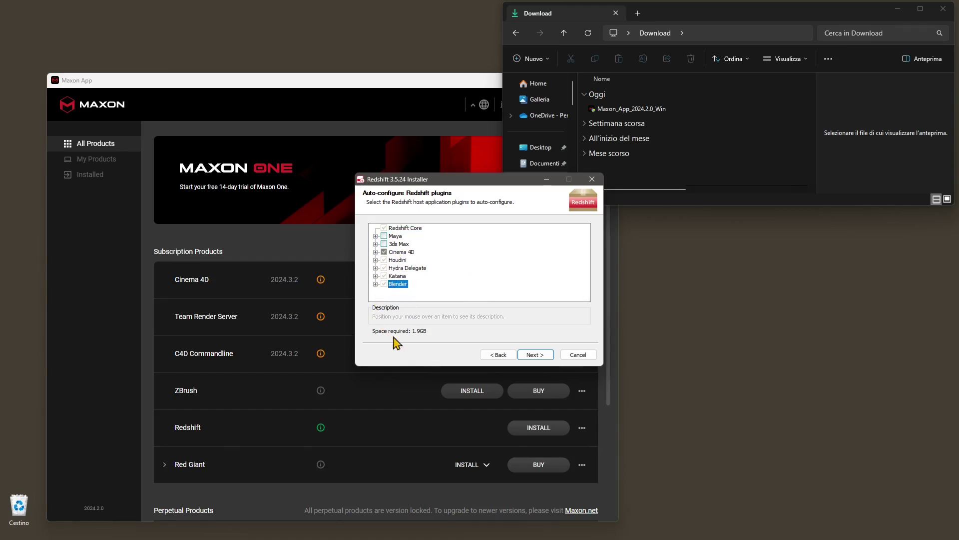
# Step: Install Redshift to the Cinema 4D 2024 location and close the finished installer
pyautogui.click(536, 355)
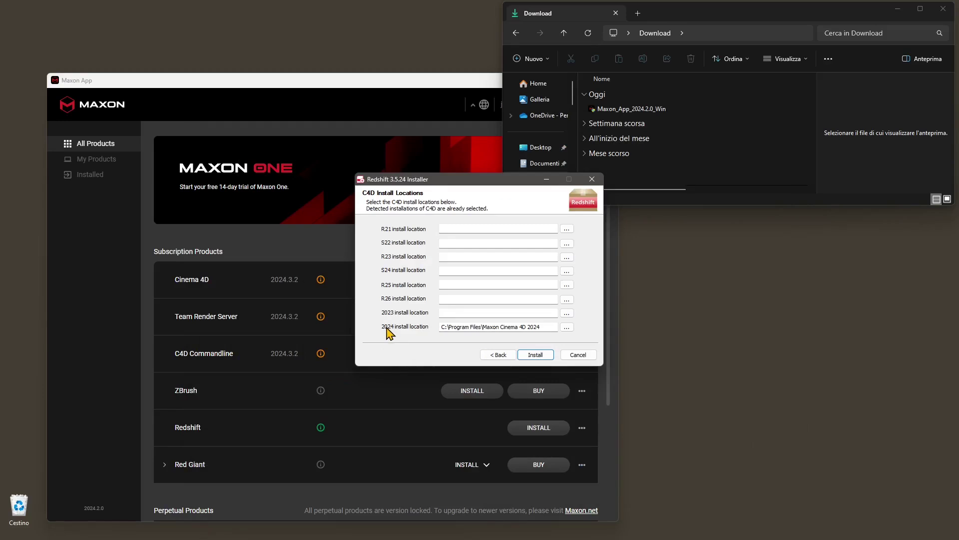
pyautogui.click(547, 355)
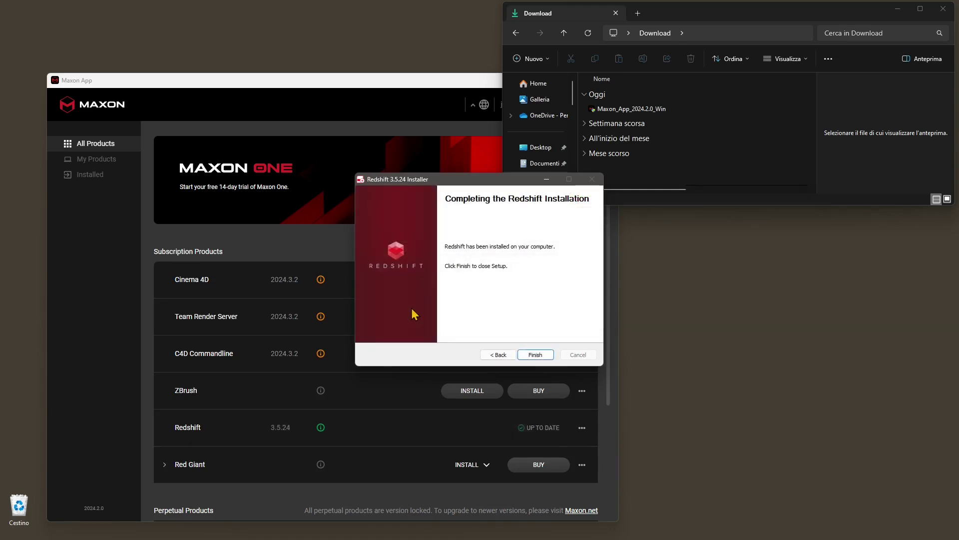
pyautogui.click(538, 357)
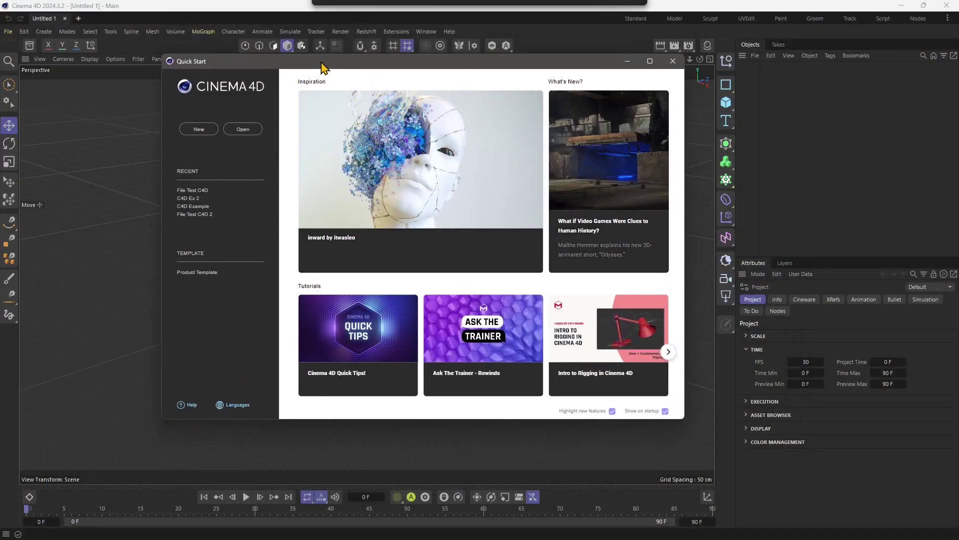
# Step: Close the Quick Start window, leaving the empty Untitled 1 scene
pyautogui.click(673, 60)
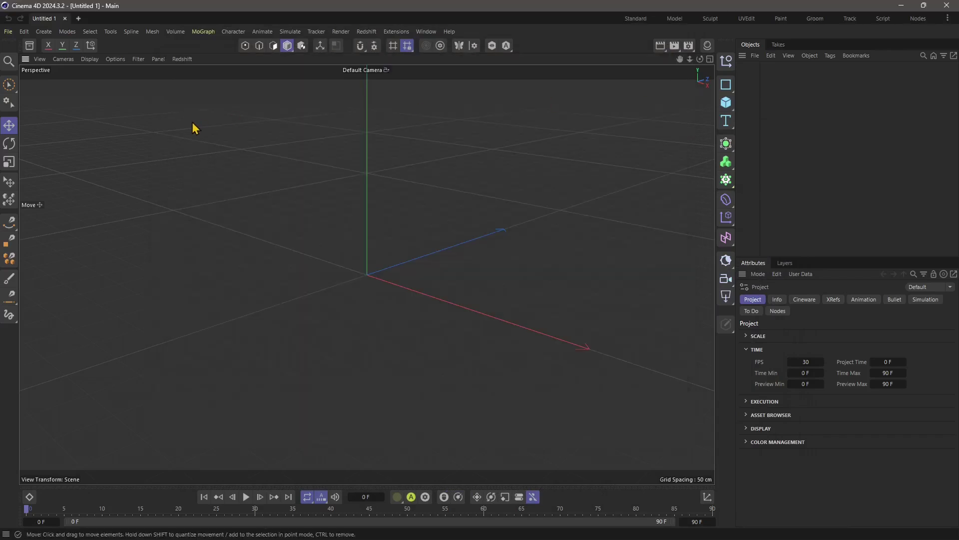
# Step: Open Render Settings, then move it toward the centre and enlarge it
pyautogui.click(690, 49)
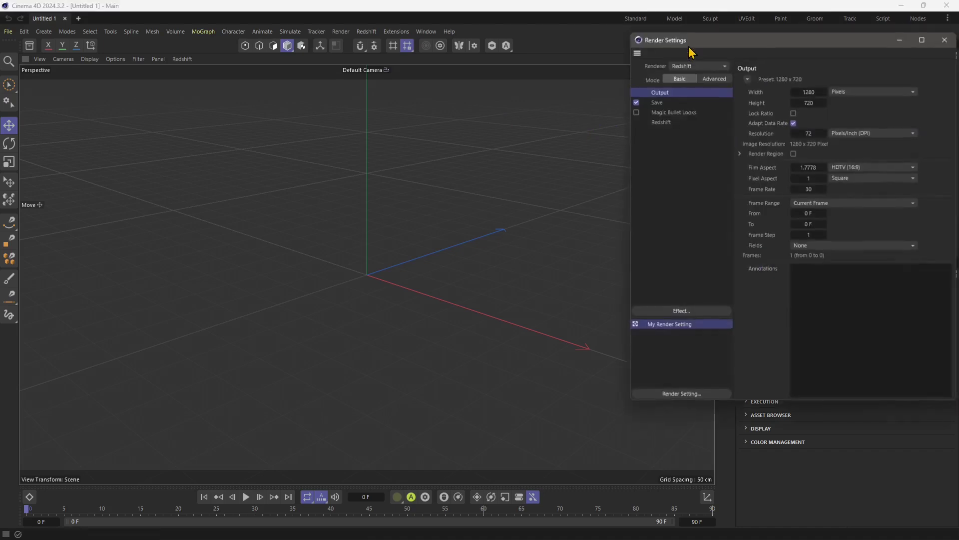
pyautogui.moveTo(809, 44); pyautogui.dragTo(287, 92)
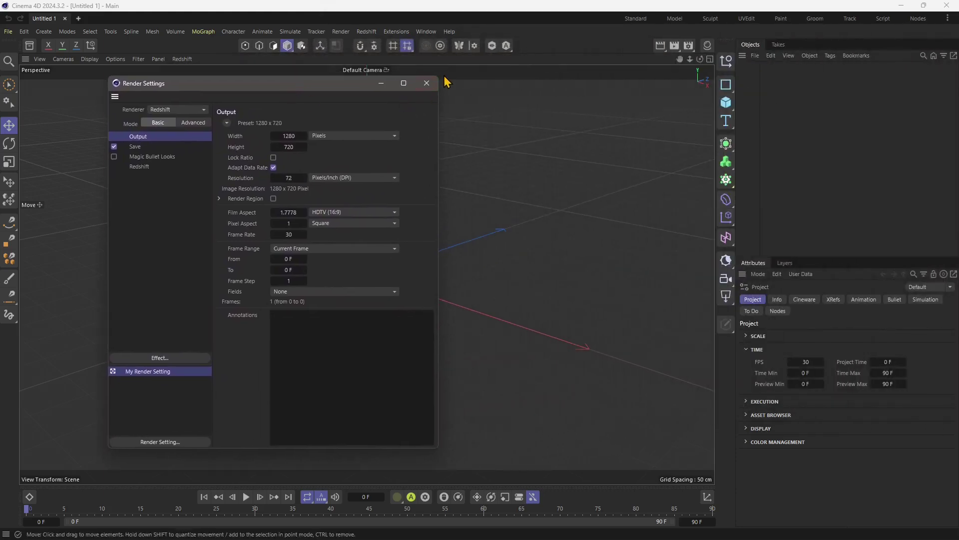
pyautogui.moveTo(439, 77); pyautogui.dragTo(639, 156)
pyautogui.moveTo(407, 151); pyautogui.dragTo(392, 125)
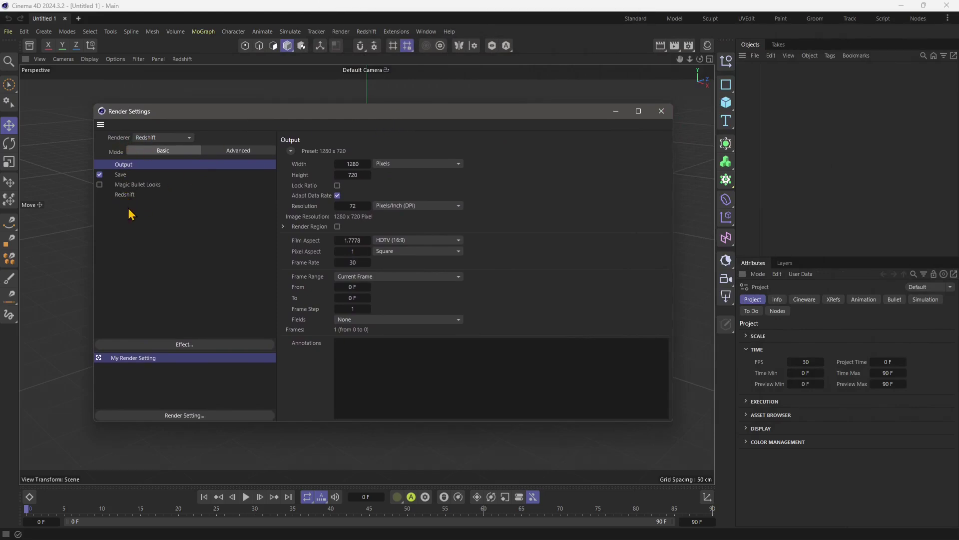
# Step: Try the Standard, Physical and Viewport Renderer options, then set the renderer back to Redshift
pyautogui.click(150, 138)
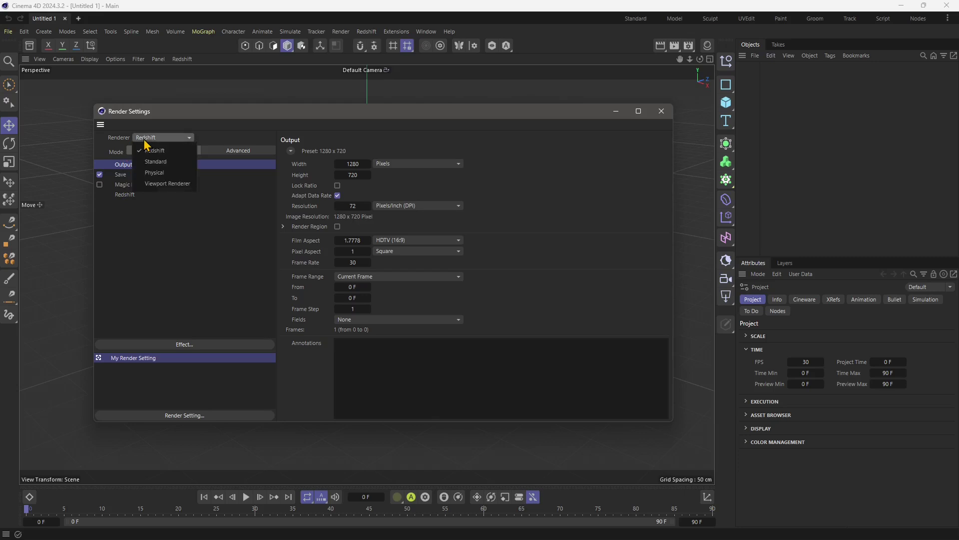
pyautogui.click(154, 162)
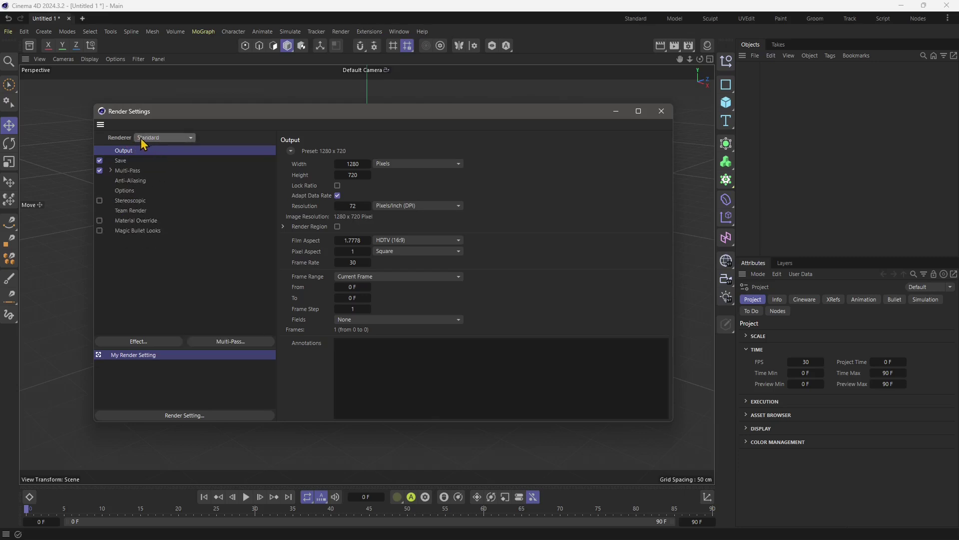
pyautogui.click(145, 139)
pyautogui.click(150, 172)
pyautogui.click(144, 138)
pyautogui.click(153, 183)
pyautogui.click(150, 139)
pyautogui.click(157, 151)
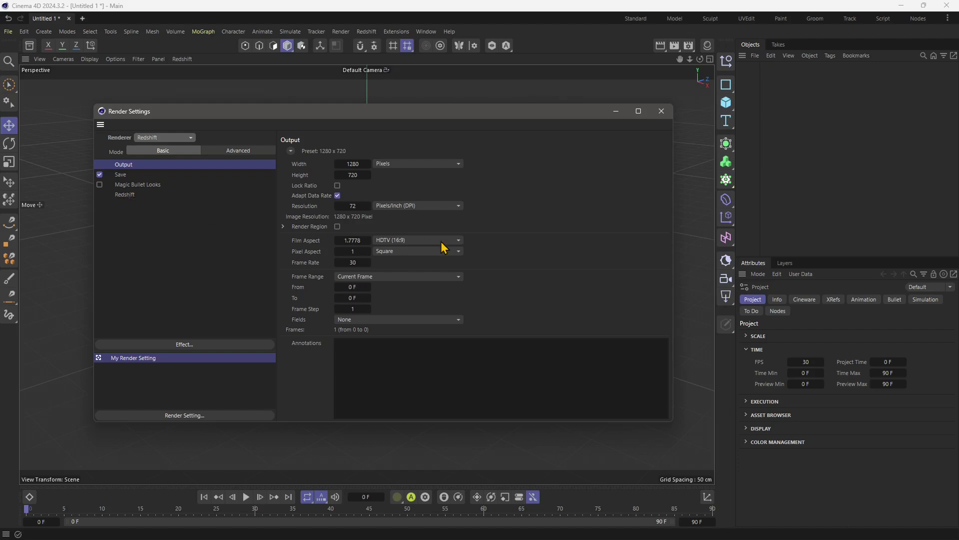
# Step: Show the Redshift page: Production engine, Medium bucket quality, 1024 progressive passes
pyautogui.click(119, 196)
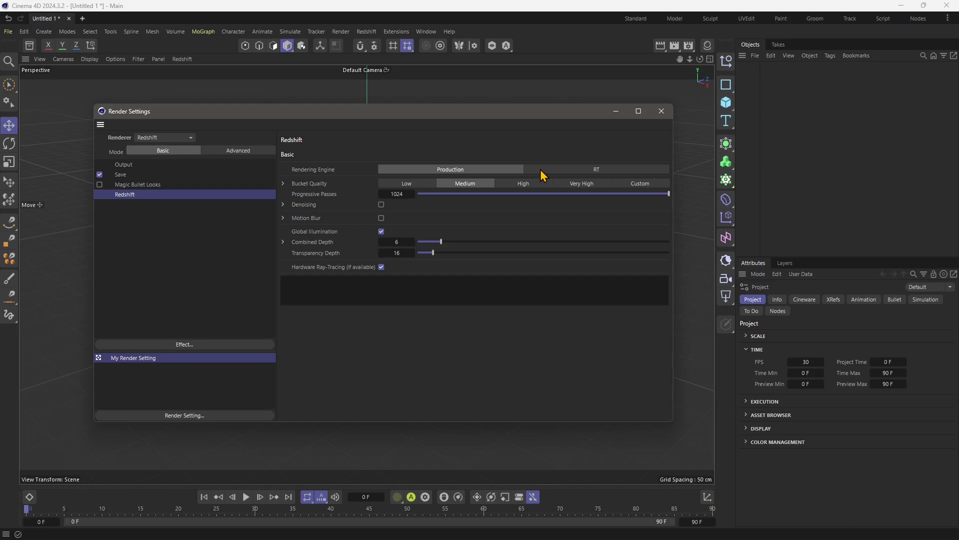
pyautogui.moveTo(640, 119)
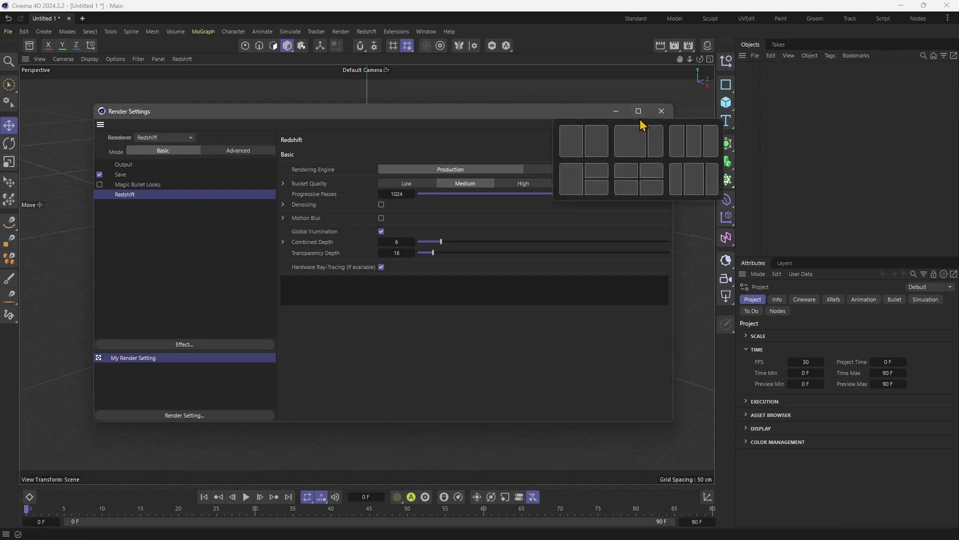